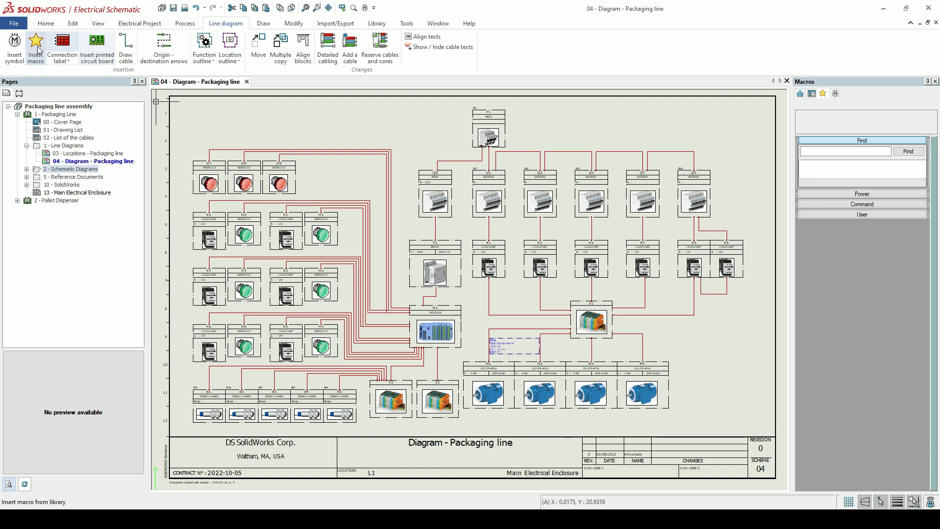
- Insert an Electric motor symbol from Motors as M5, placed right of M4
{"action": "left_click", "coordinate": [15, 47]}
{"action": "left_click", "coordinate": [252, 316]}
{"action": "left_click", "coordinate": [239, 299]}
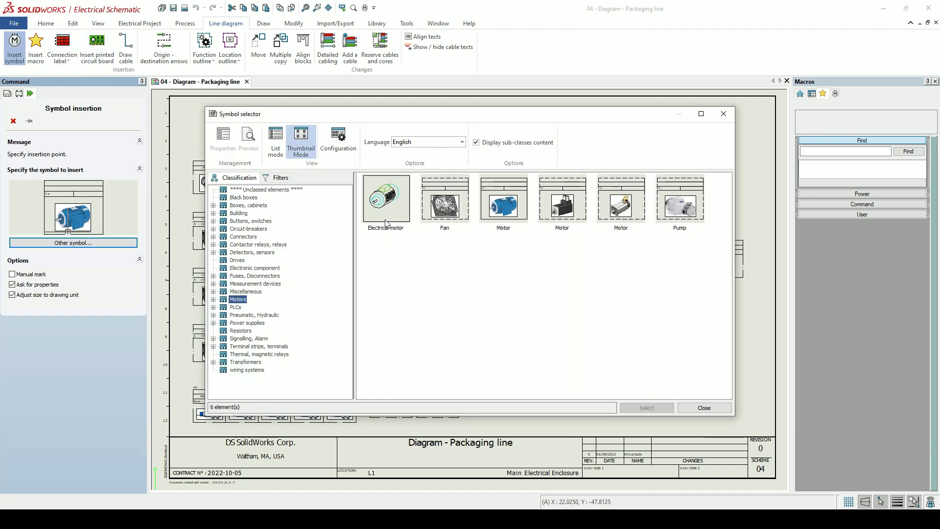
{"action": "left_click", "coordinate": [503, 201]}
{"action": "left_click", "coordinate": [646, 408]}
{"action": "scroll", "coordinate": [647, 396], "scroll_direction": "up", "scroll_amount": 5}
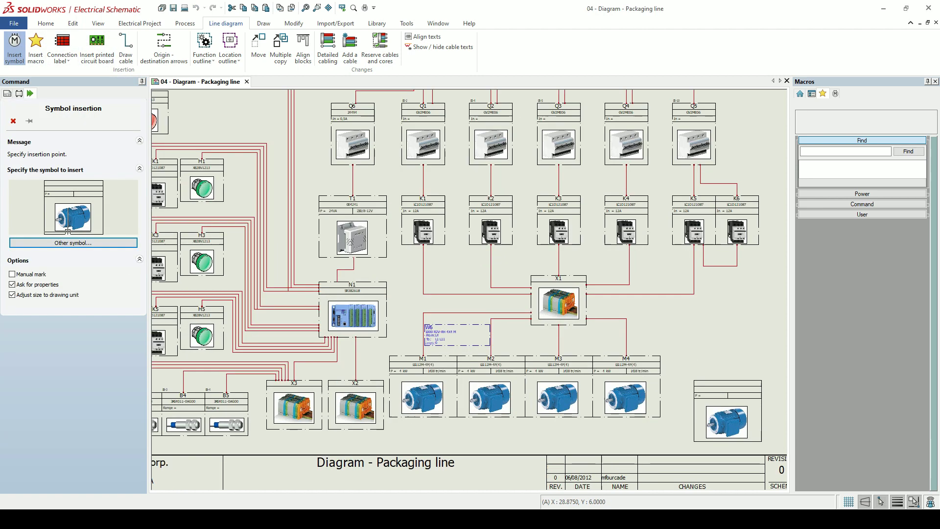
{"action": "left_click", "coordinate": [628, 330]}
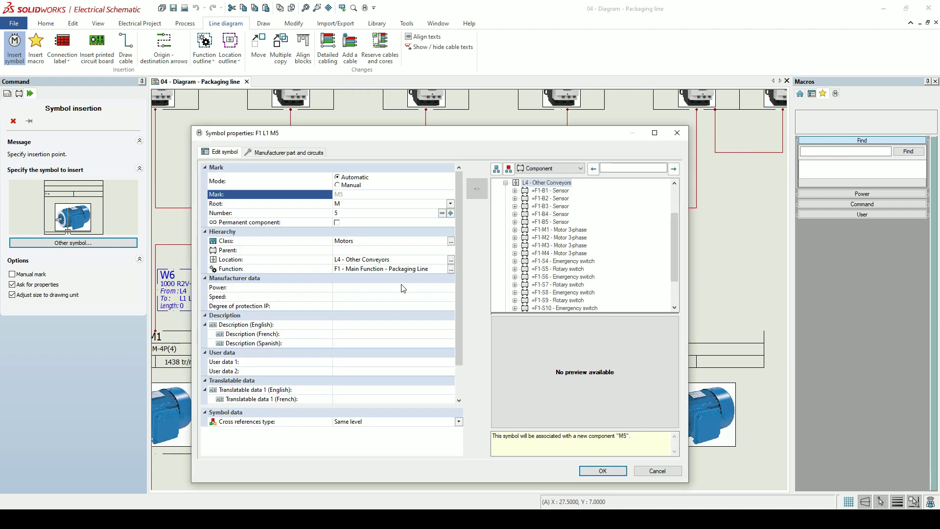
{"action": "left_click", "coordinate": [598, 470]}
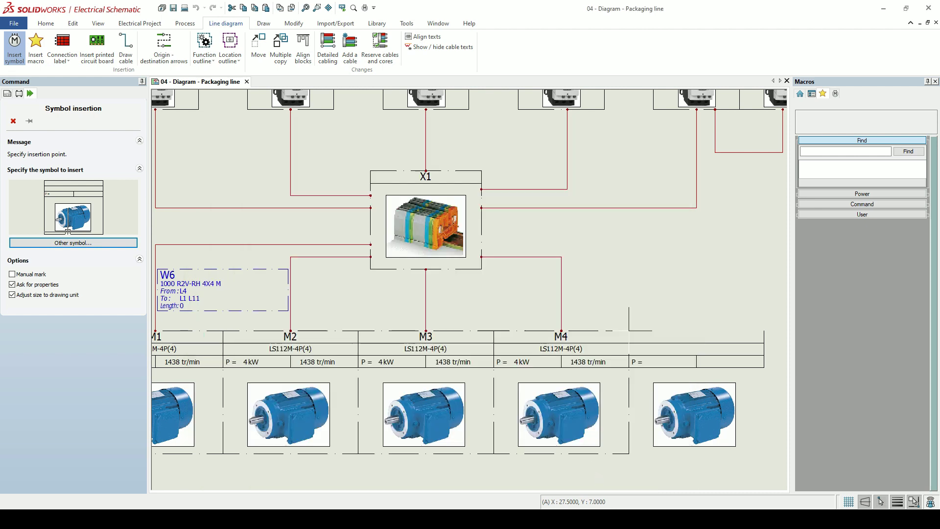
- Draw a cable from terminal strip X1 to motor M5 and zoom to the whole page
{"action": "left_click", "coordinate": [126, 47]}
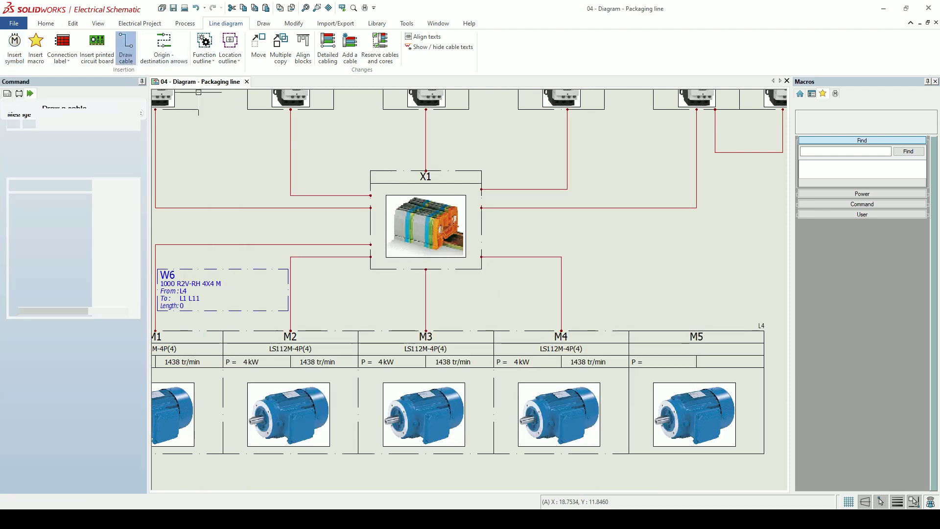
{"action": "left_click", "coordinate": [481, 232]}
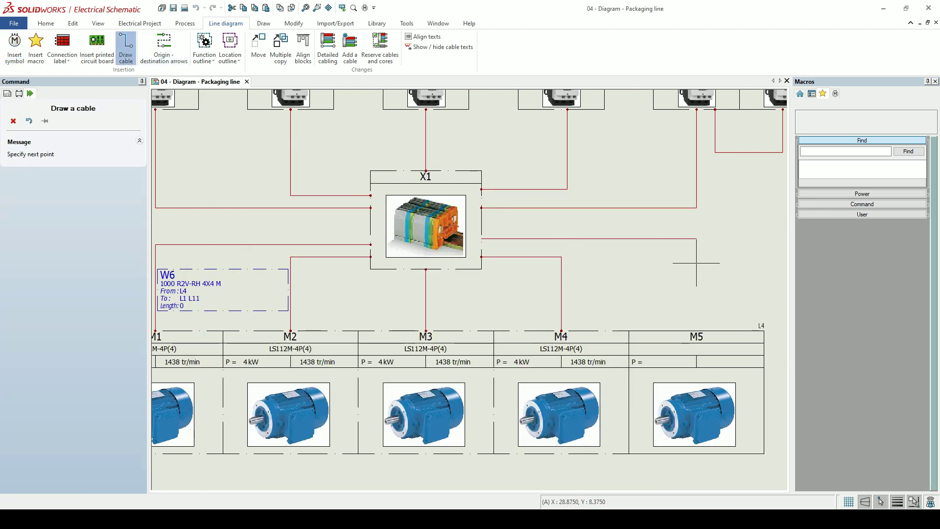
{"action": "left_click", "coordinate": [696, 331]}
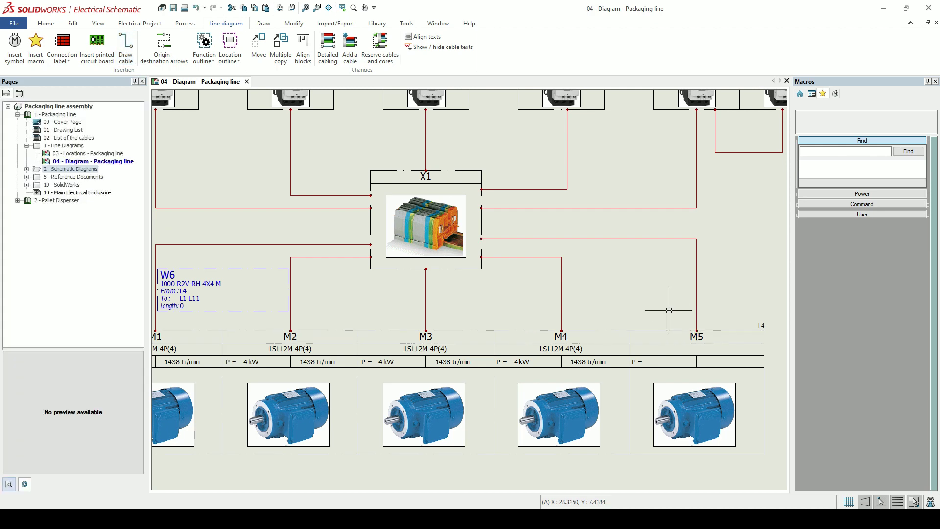
{"action": "key", "text": "f"}
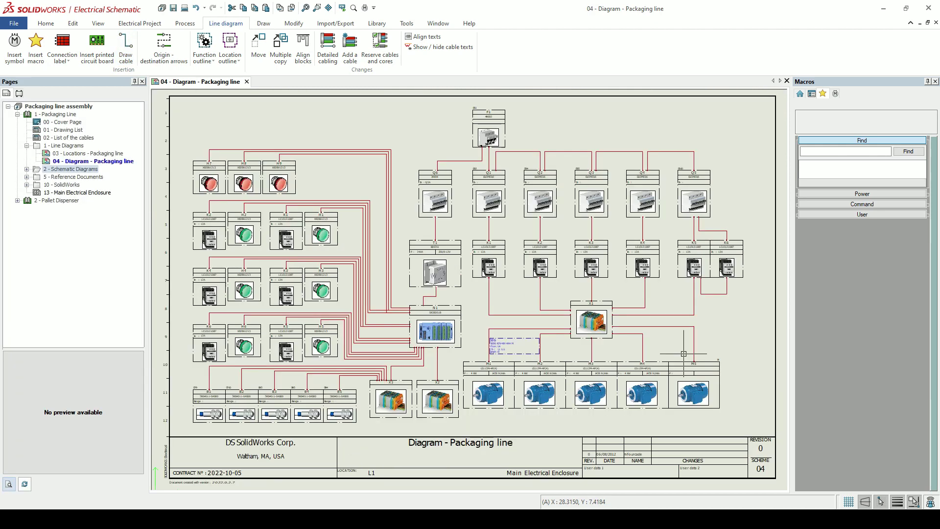
{"action": "double_click", "coordinate": [35, 169]}
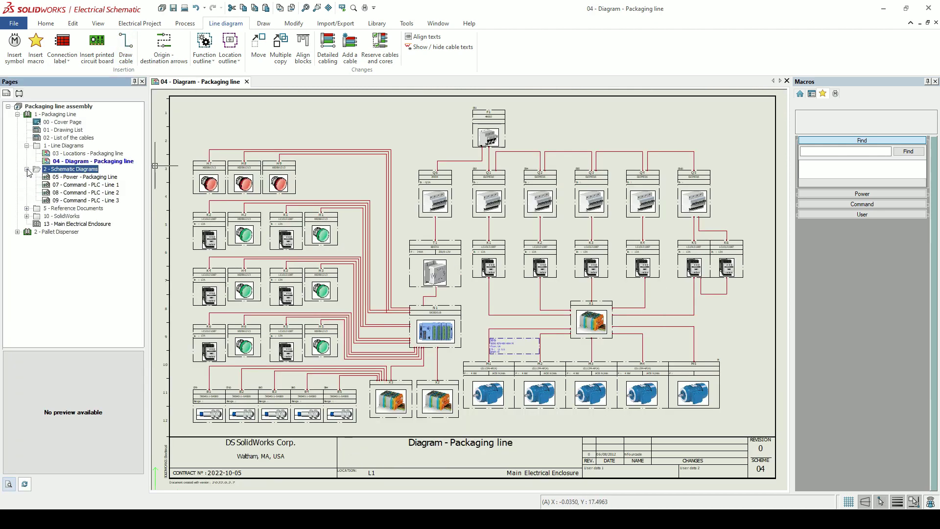
- Open the 05 - Power - Packaging Line page of the schematic
{"action": "double_click", "coordinate": [58, 176]}
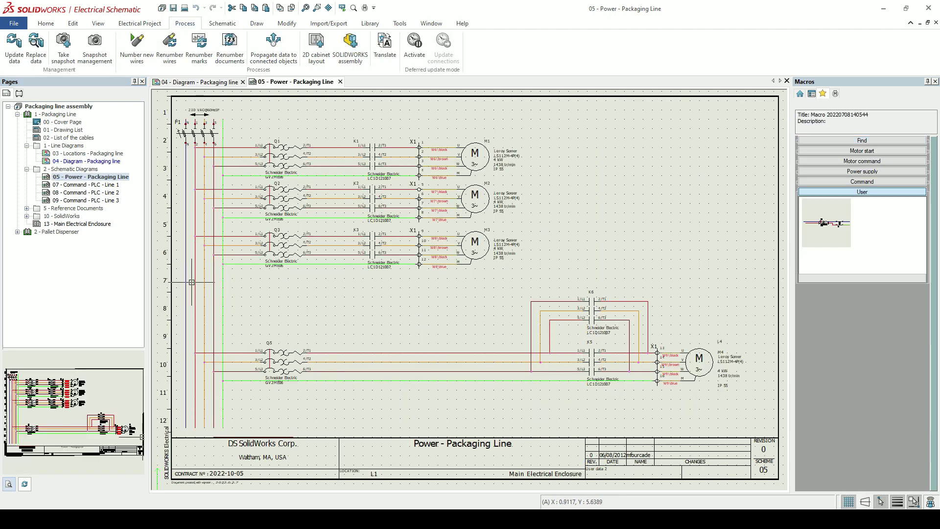
{"action": "scroll", "coordinate": [192, 282], "scroll_direction": "up", "scroll_amount": 3}
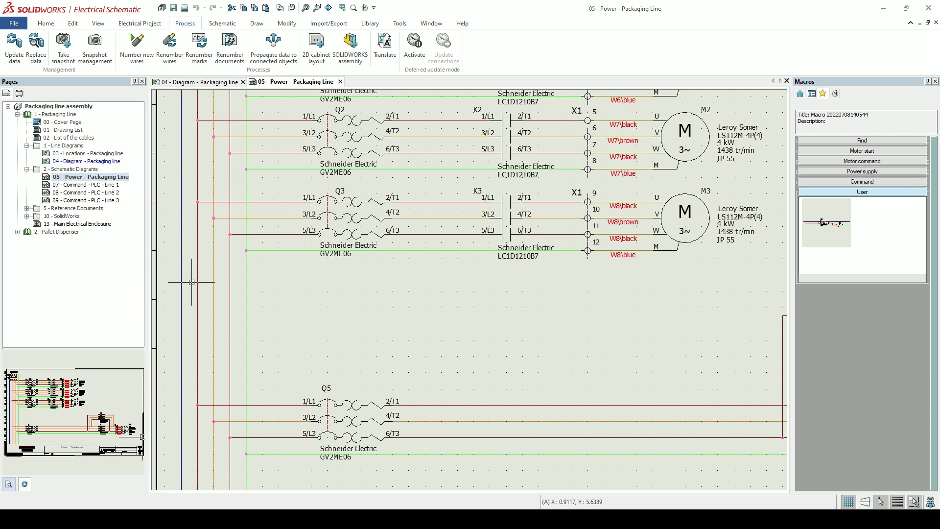
{"action": "left_click", "coordinate": [222, 23]}
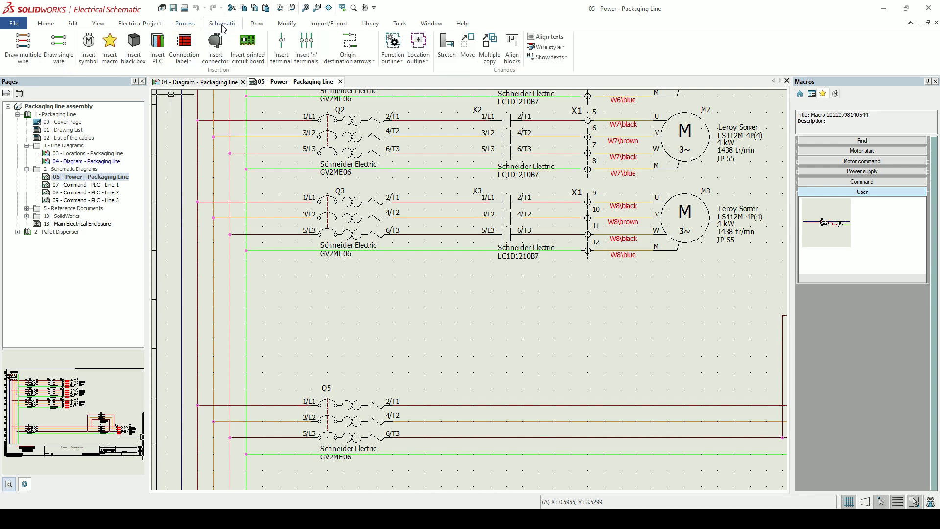
{"action": "left_click", "coordinate": [23, 47]}
- Draw an 'N L1 L2 L3 - Each phase with a color' wire run rightwards from the supply lines
{"action": "left_click", "coordinate": [130, 194]}
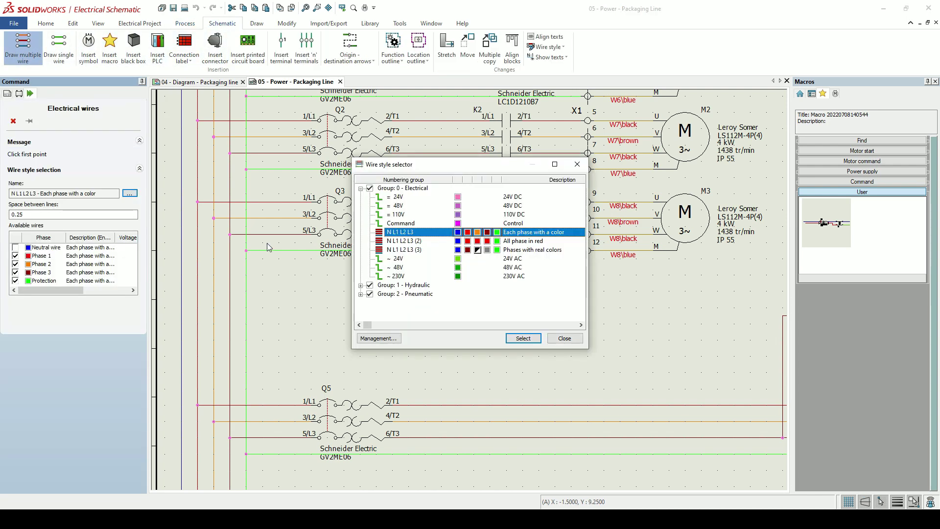
{"action": "left_click", "coordinate": [523, 338]}
{"action": "left_click", "coordinate": [238, 339]}
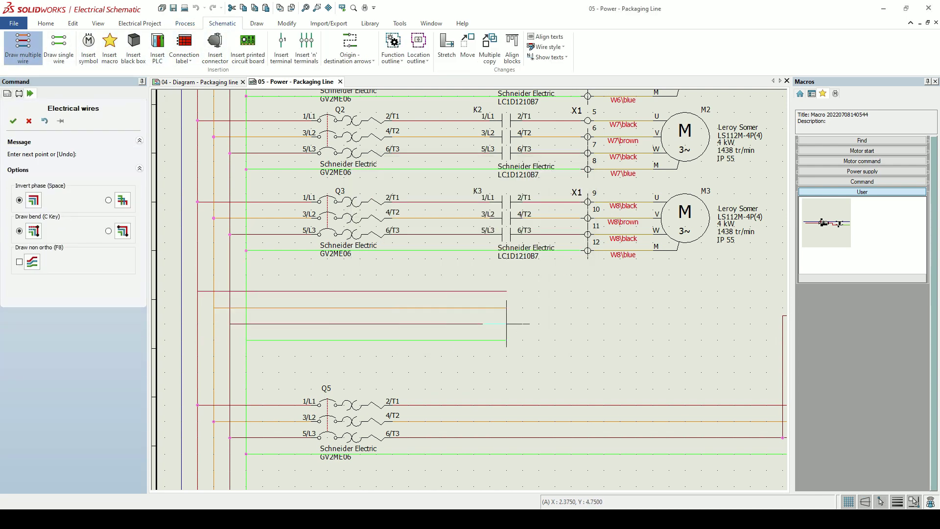
{"action": "left_click", "coordinate": [653, 322]}
{"action": "key", "text": "Escape"}
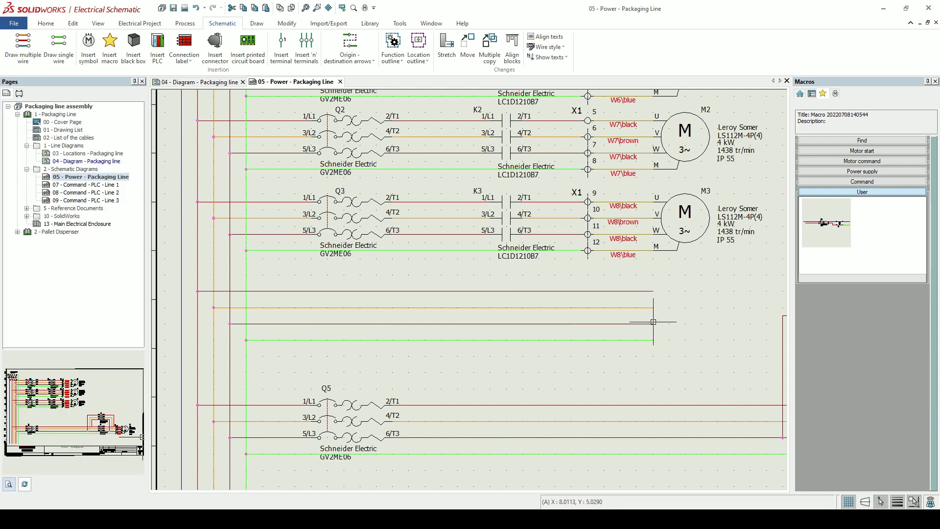
{"action": "left_click", "coordinate": [88, 47]}
- Place a 3 phase motor symbol at the end of the new wires
{"action": "key", "text": "Down"}
{"action": "key", "text": "Down"}
{"action": "key", "text": "Down"}
{"action": "key", "text": "Down"}
{"action": "key", "text": "Down"}
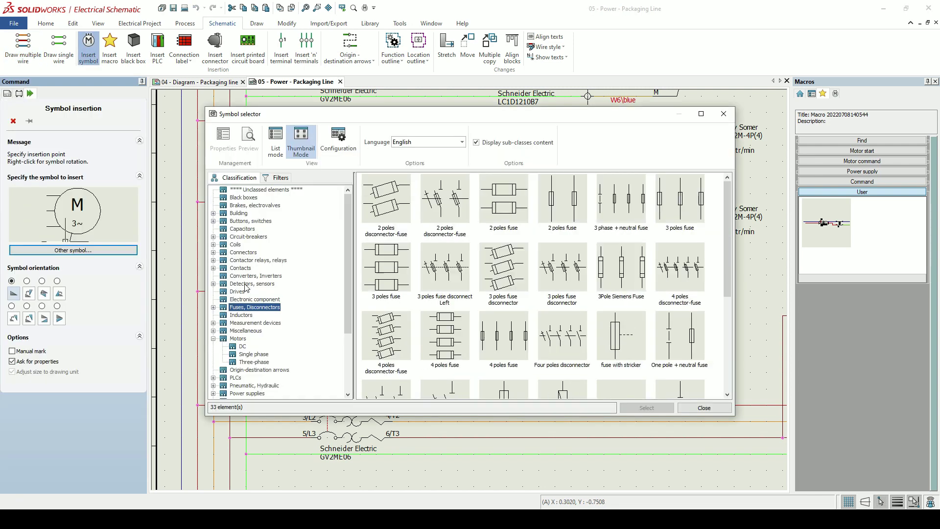
{"action": "left_click", "coordinate": [387, 198]}
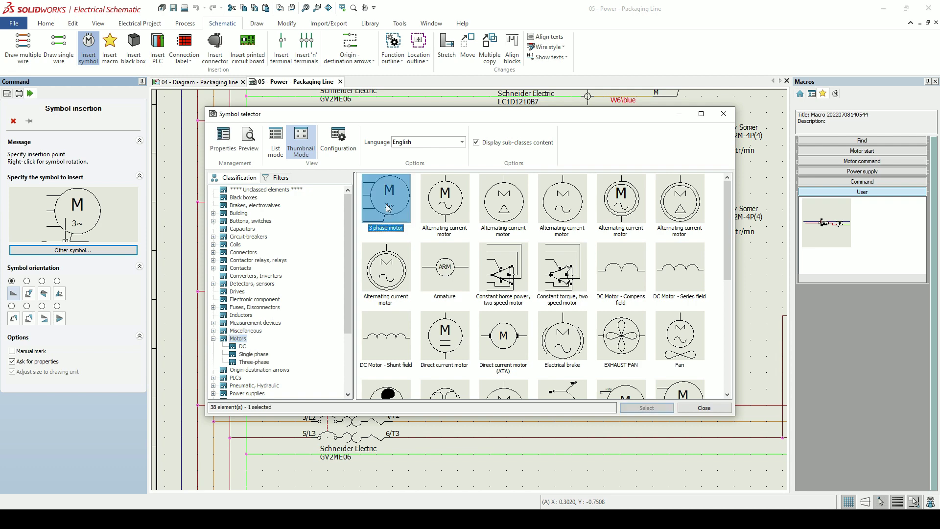
{"action": "left_click", "coordinate": [646, 407]}
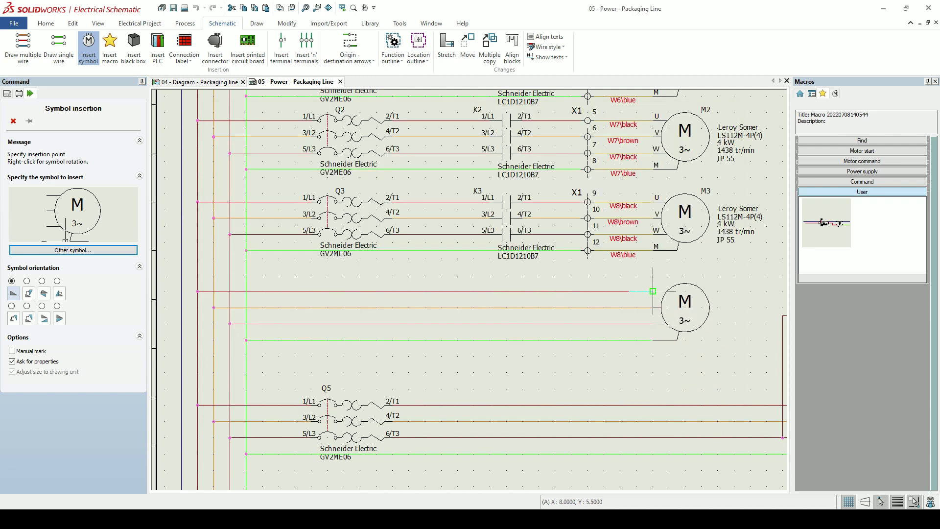
{"action": "left_click", "coordinate": [653, 291]}
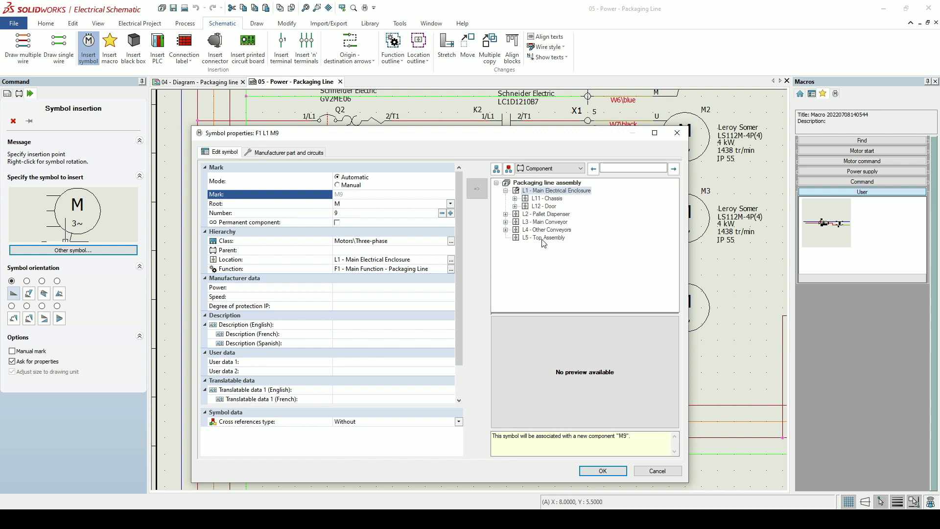
- Associate the motor symbol with existing component =F1-M5 under L4 - Other Conveyors
{"action": "left_click", "coordinate": [505, 230]}
{"action": "left_click", "coordinate": [545, 260]}
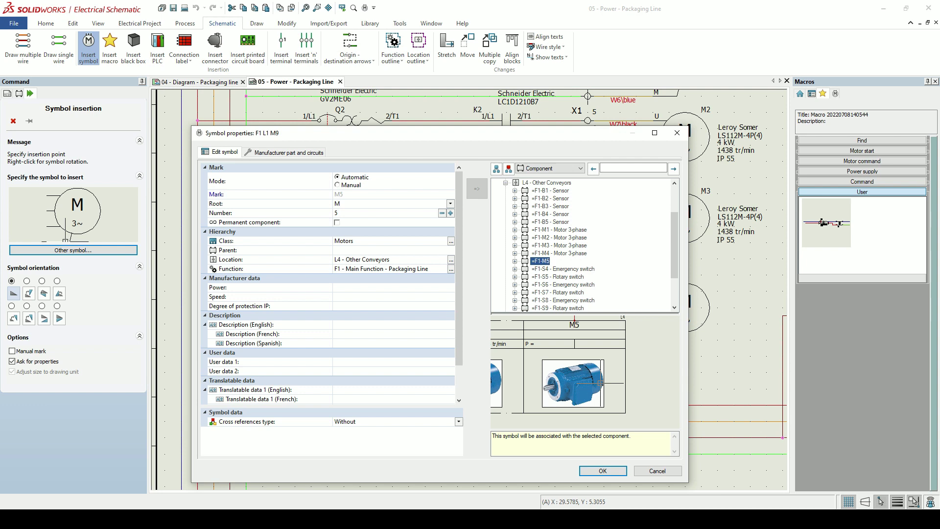
{"action": "left_click", "coordinate": [291, 156]}
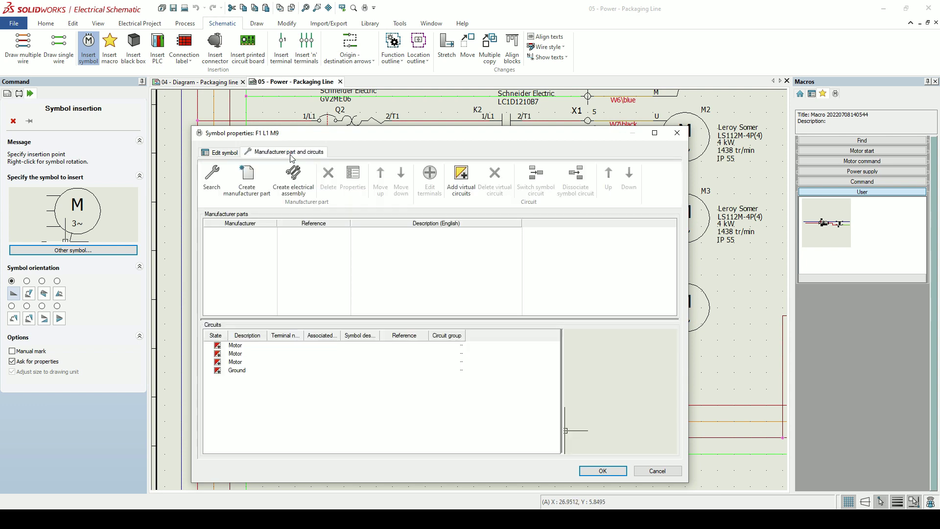
- Open manufacturer part selection for the motor and browse the Manufacturer list
{"action": "left_click", "coordinate": [211, 177]}
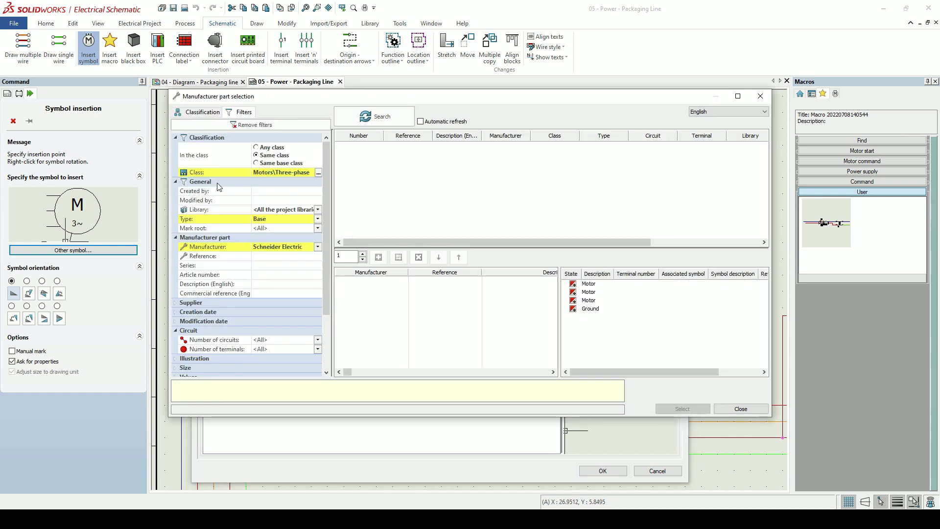
{"action": "left_click", "coordinate": [318, 246]}
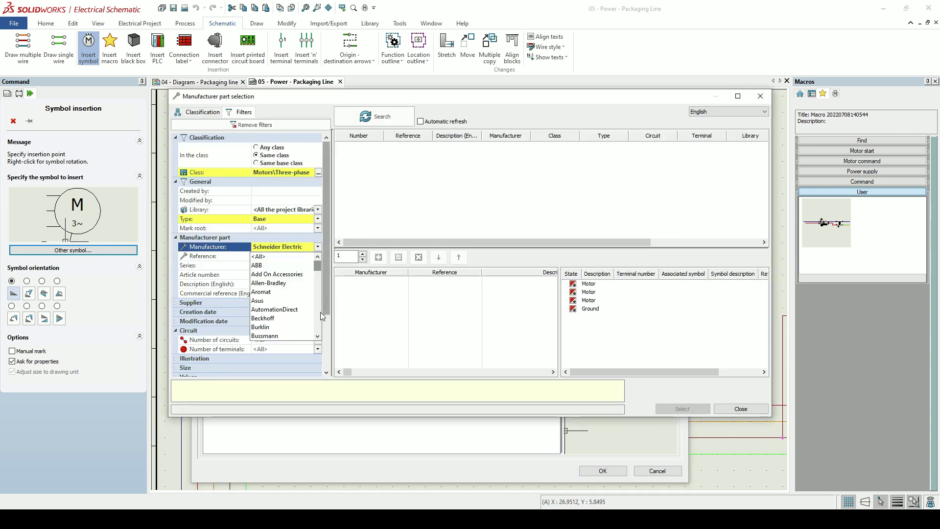
{"action": "left_click_drag", "start_coordinate": [317, 338], "coordinate": [317, 338]}
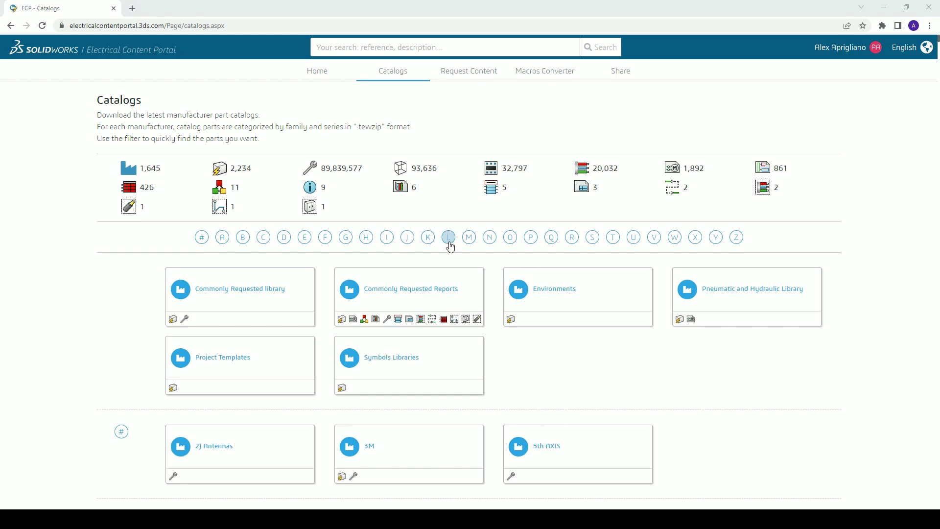
- Download Legrand's Motors\Single phase series from the manufacturers under letter L
{"action": "left_click", "coordinate": [448, 237]}
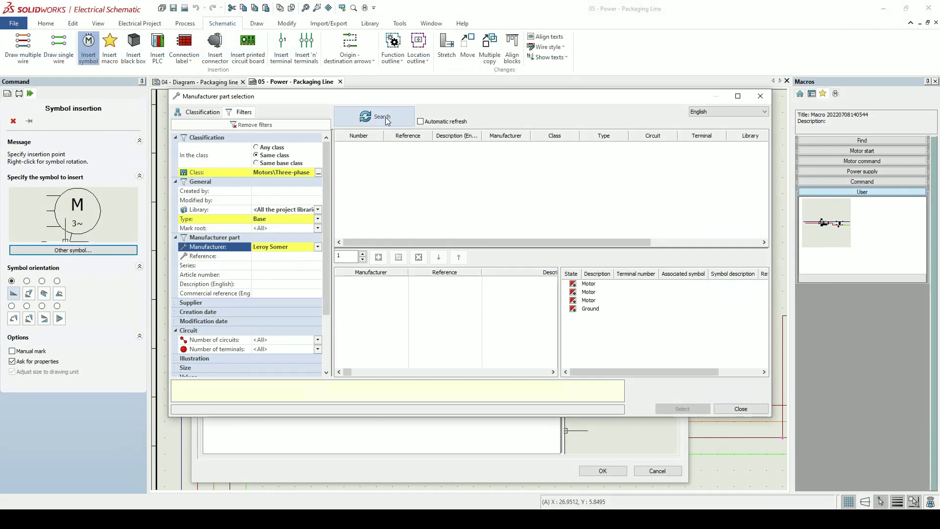
{"action": "left_click", "coordinate": [375, 116]}
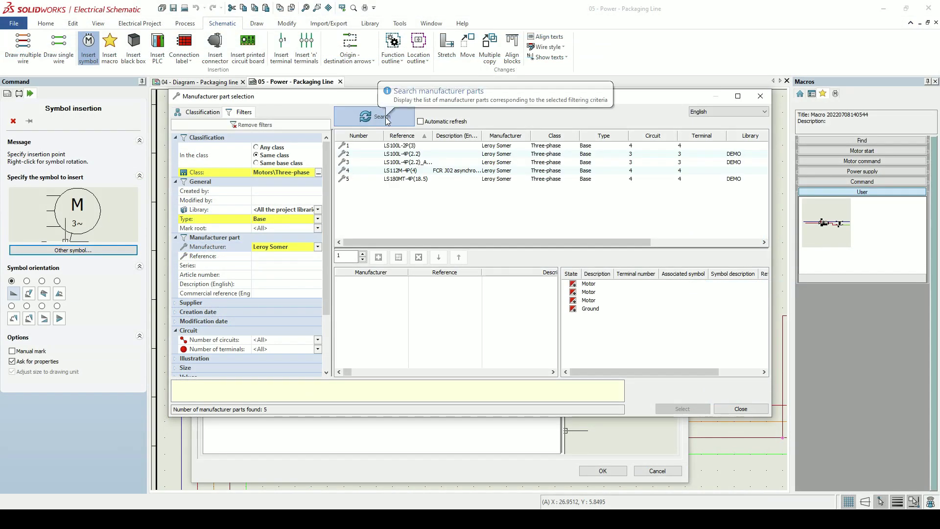
- Assign the Leroy Somer LS112M-4P(4) part to motor M5
{"action": "left_click", "coordinate": [386, 172]}
{"action": "left_click", "coordinate": [382, 259]}
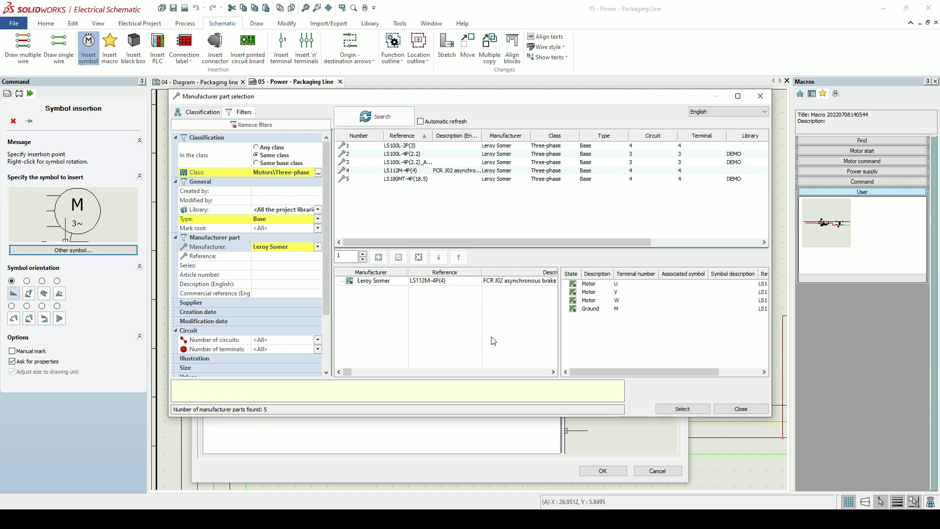
{"action": "left_click", "coordinate": [665, 408]}
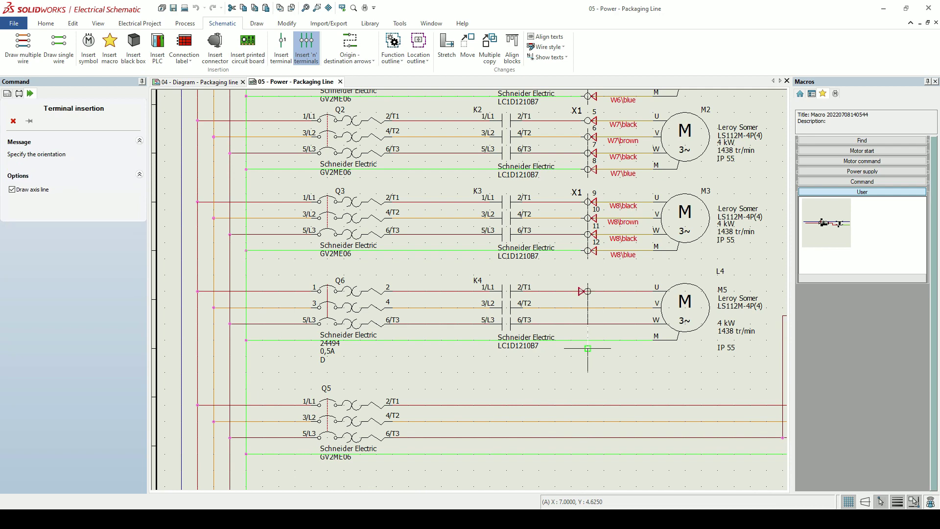
- Insert terminals 17–20 of strip =F1-X1 across motor M5's four wires
{"action": "left_click", "coordinate": [588, 356]}
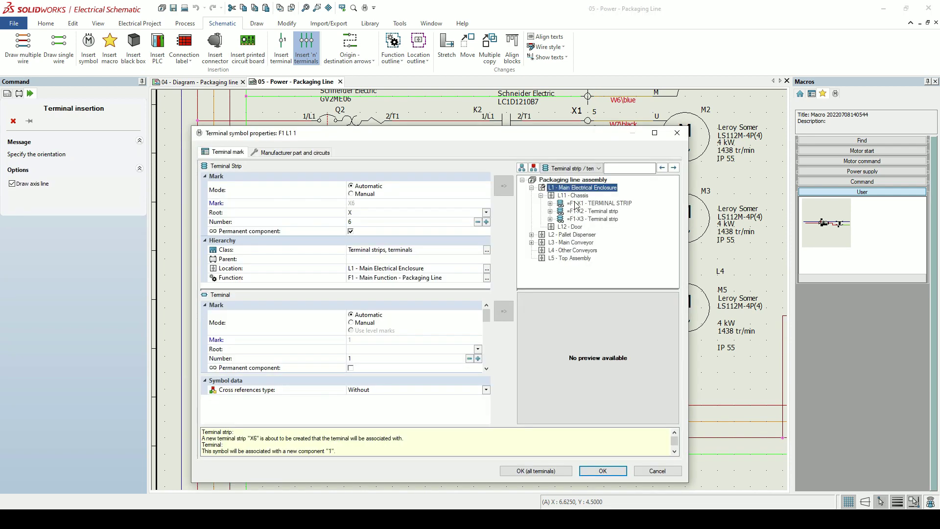
{"action": "left_click", "coordinate": [574, 203]}
{"action": "left_click", "coordinate": [536, 471]}
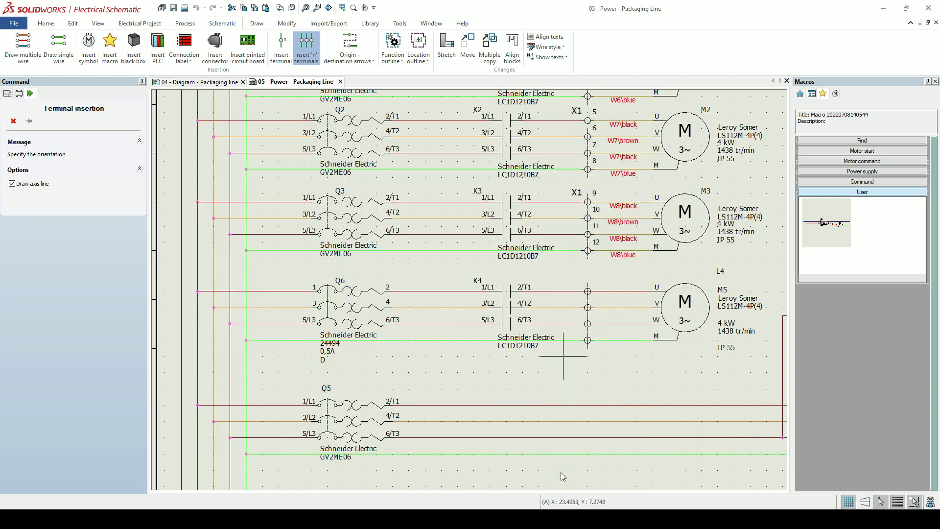
{"action": "right_click", "coordinate": [588, 289]}
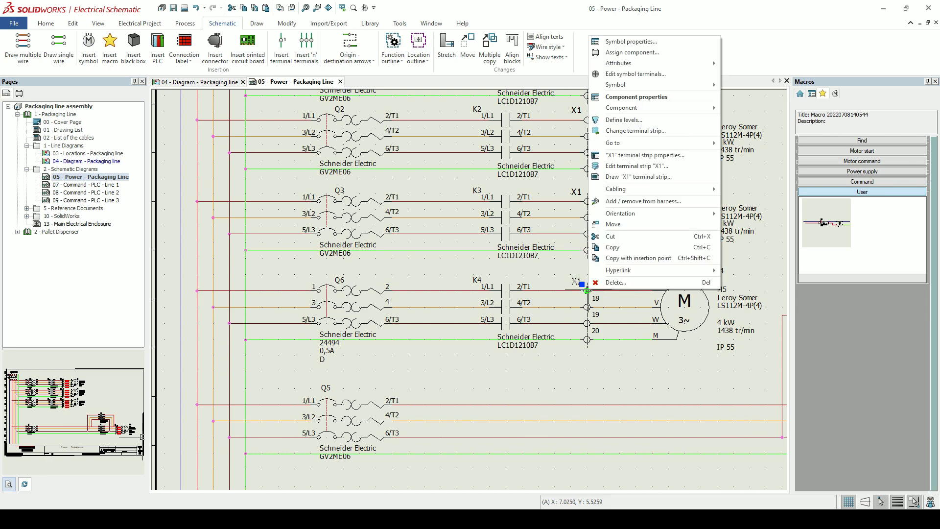
{"action": "left_click", "coordinate": [626, 165]}
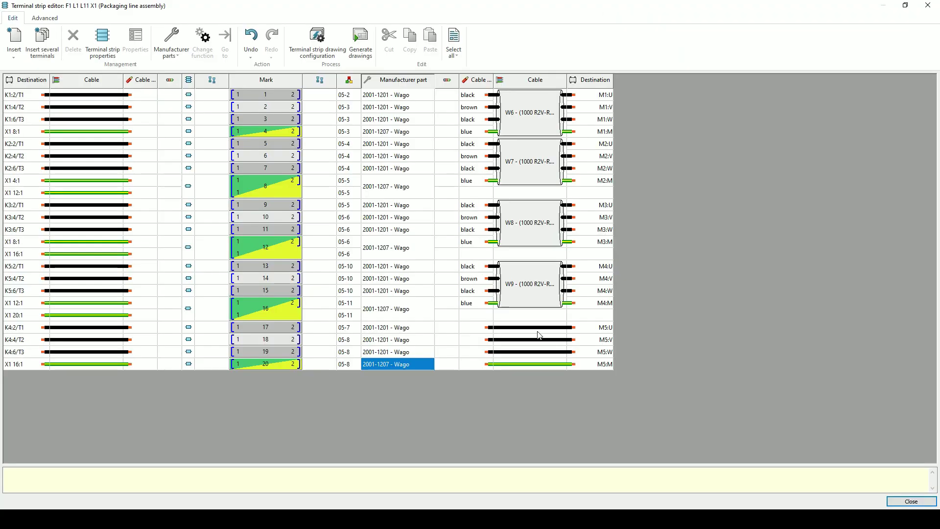
- Associate cable W10's four cores with the M5 wires on X1 terminals 17–20
{"action": "left_click_drag", "start_coordinate": [517, 327], "coordinate": [519, 362]}
{"action": "right_click", "coordinate": [519, 359]}
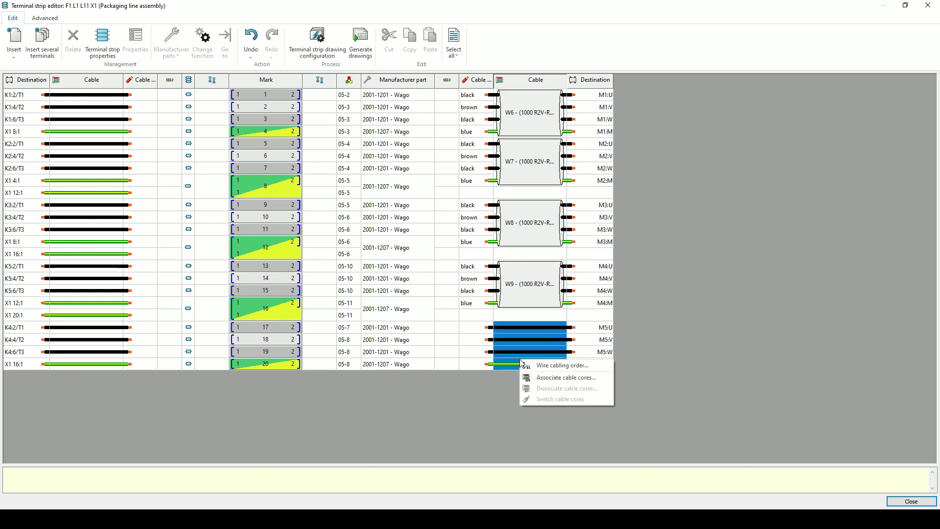
{"action": "left_click", "coordinate": [551, 381]}
{"action": "left_click", "coordinate": [180, 190]}
{"action": "left_click", "coordinate": [190, 226]}
{"action": "left_click", "coordinate": [219, 236]}
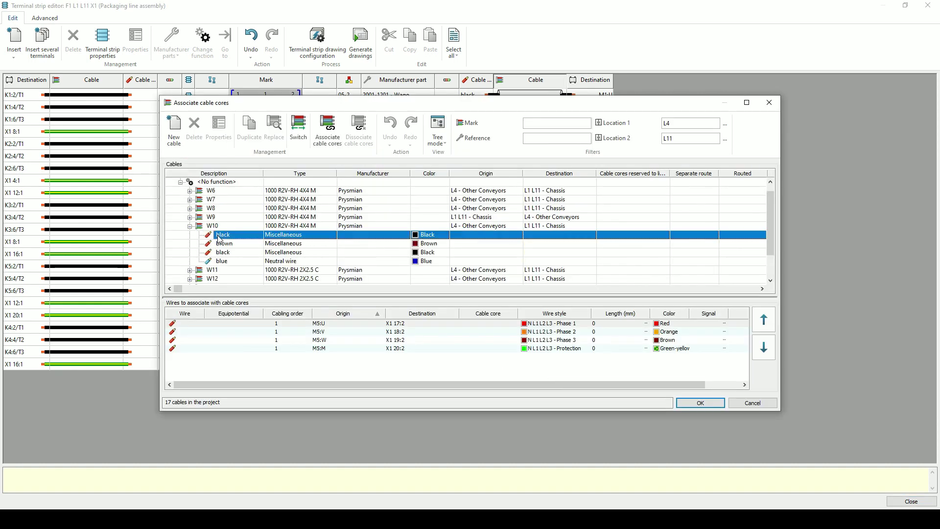
{"action": "left_click", "coordinate": [223, 264], "text": "shift"}
{"action": "left_click_drag", "start_coordinate": [194, 324], "coordinate": [187, 350]}
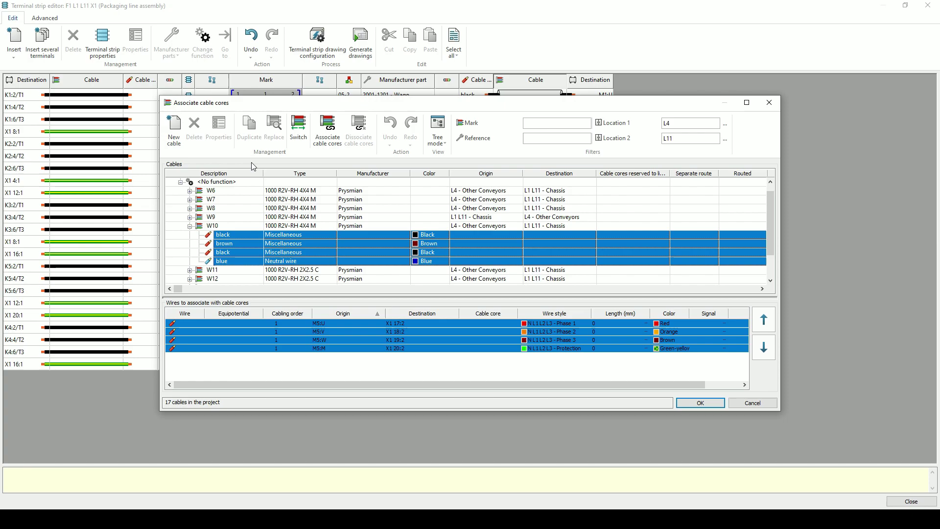
{"action": "left_click", "coordinate": [323, 142]}
{"action": "left_click", "coordinate": [701, 402]}
{"action": "left_click", "coordinate": [911, 501]}
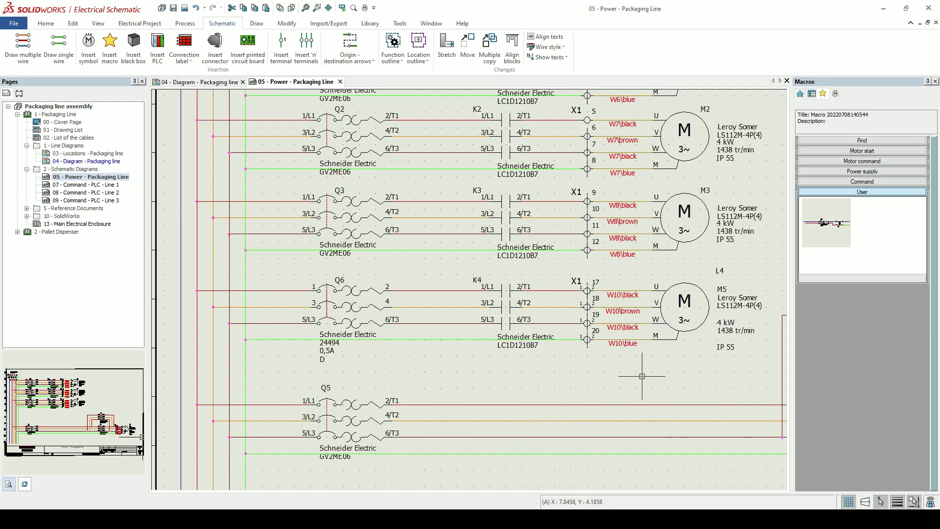
- Drop the User breaker-and-transformer macro onto the supply wires at the page bottom
{"action": "scroll", "coordinate": [642, 376], "scroll_direction": "down", "scroll_amount": 3}
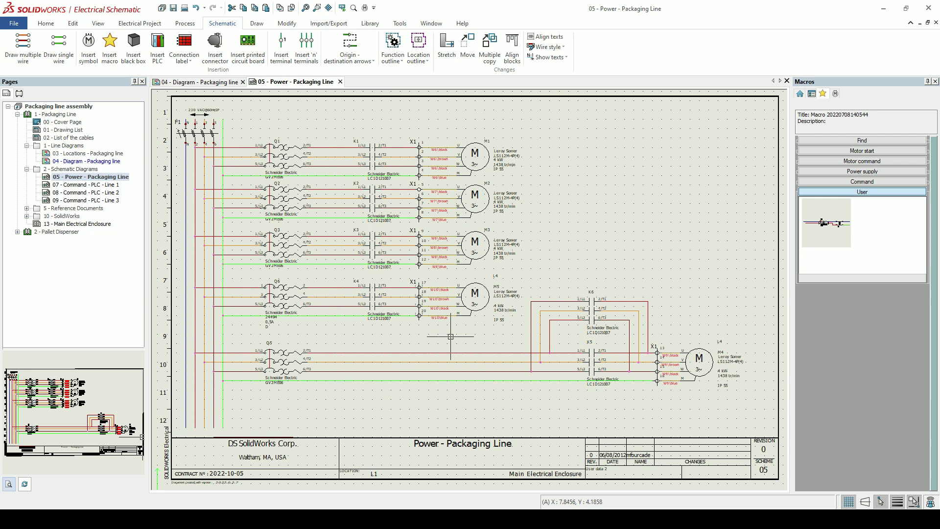
{"action": "left_click_drag", "start_coordinate": [826, 223], "coordinate": [182, 408]}
{"action": "left_click", "coordinate": [568, 388]}
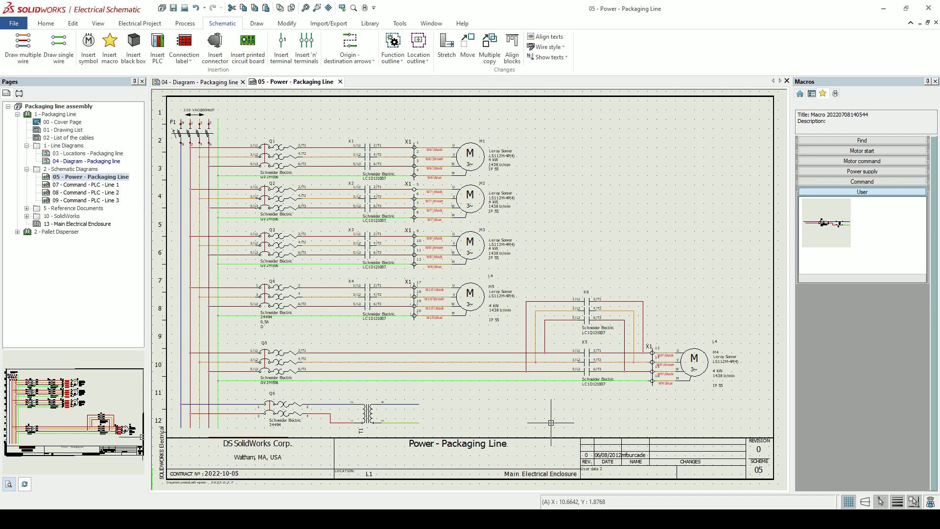
{"action": "left_click", "coordinate": [363, 50]}
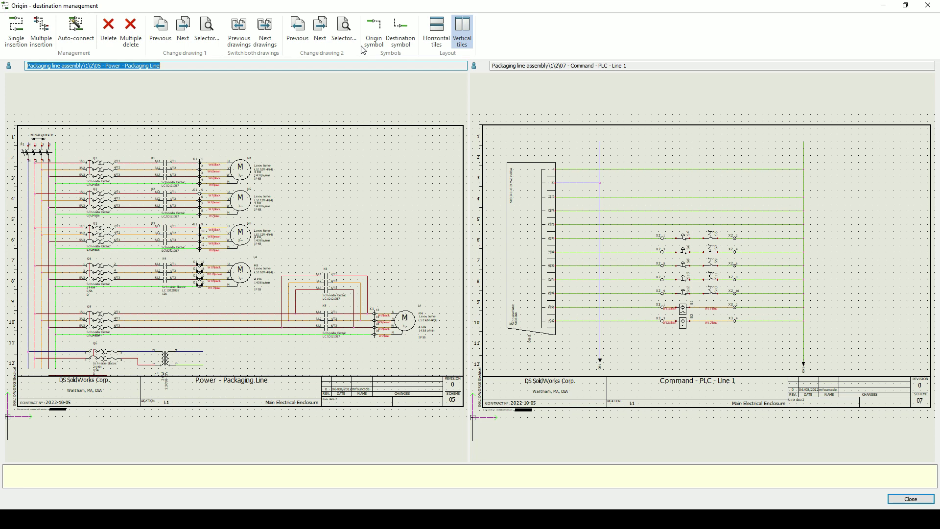
- Link both transformer output wires to the PLC Line 1 supply wires with 07-1 arrows
{"action": "left_click", "coordinate": [16, 30]}
{"action": "left_click", "coordinate": [203, 351]}
{"action": "left_click", "coordinate": [623, 155]}
{"action": "left_click", "coordinate": [801, 139]}
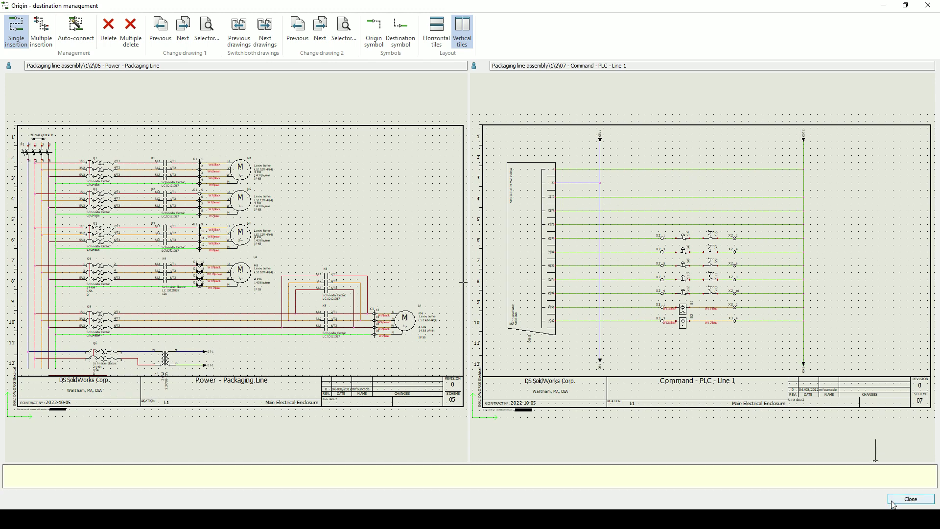
{"action": "left_click", "coordinate": [910, 499]}
{"action": "scroll", "coordinate": [436, 422], "scroll_direction": "up", "scroll_amount": 5}
{"action": "scroll", "coordinate": [435, 422], "scroll_direction": "up", "scroll_amount": 1}
- Follow the upper 07-1 arrow to its destination on PLC Line 1 and view the whole page
{"action": "right_click", "coordinate": [407, 345]}
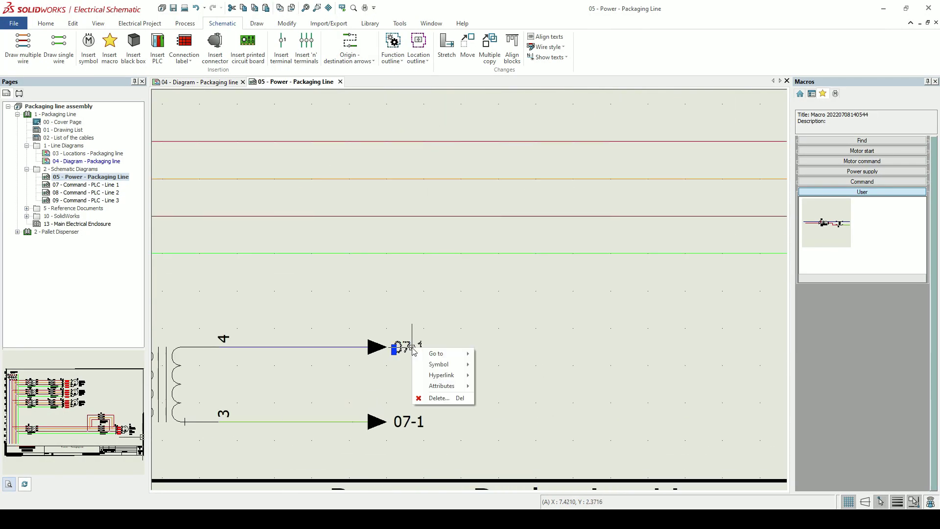
{"action": "mouse_move", "coordinate": [436, 354]}
{"action": "left_click", "coordinate": [514, 366]}
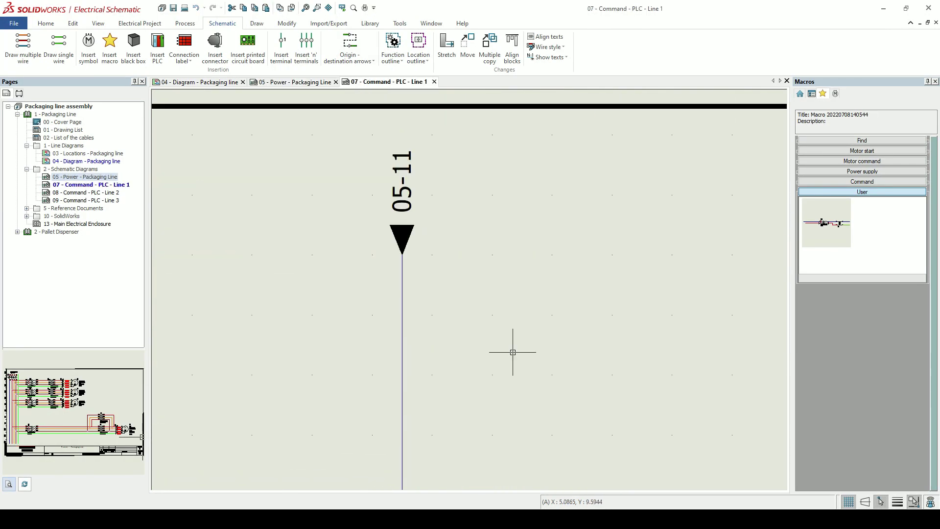
{"action": "middle_click", "coordinate": [512, 348]}
{"action": "scroll", "coordinate": [378, 421], "scroll_direction": "up", "scroll_amount": 1}
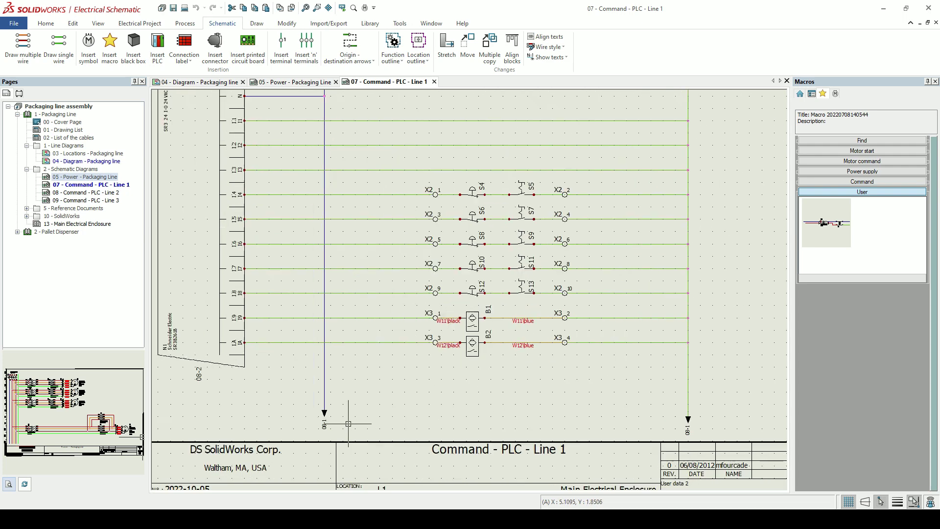
{"action": "scroll", "coordinate": [301, 415], "scroll_direction": "up", "scroll_amount": 2}
- Follow the 08-1 arrow to its matching arrow on PLC Line 2 and view the whole page
{"action": "right_click", "coordinate": [300, 421]}
{"action": "mouse_move", "coordinate": [315, 425]}
{"action": "left_click", "coordinate": [396, 442]}
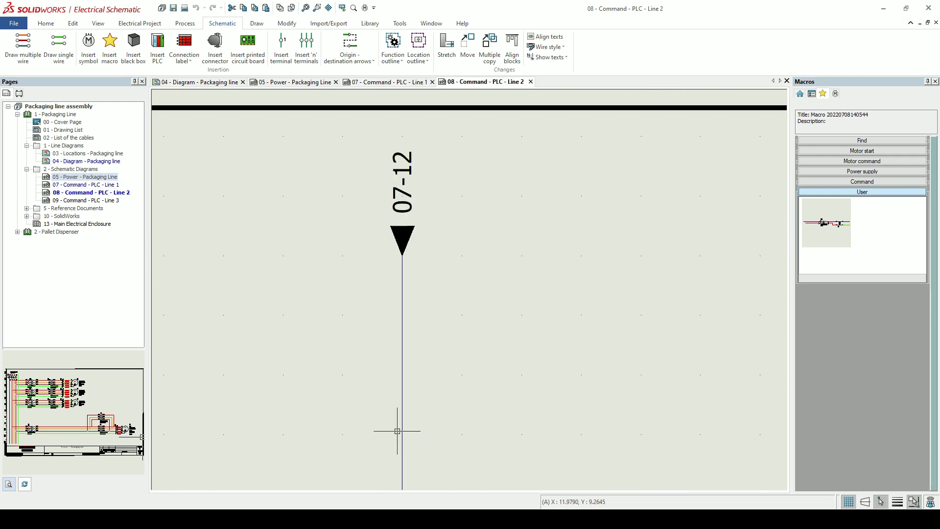
{"action": "middle_click", "coordinate": [403, 440]}
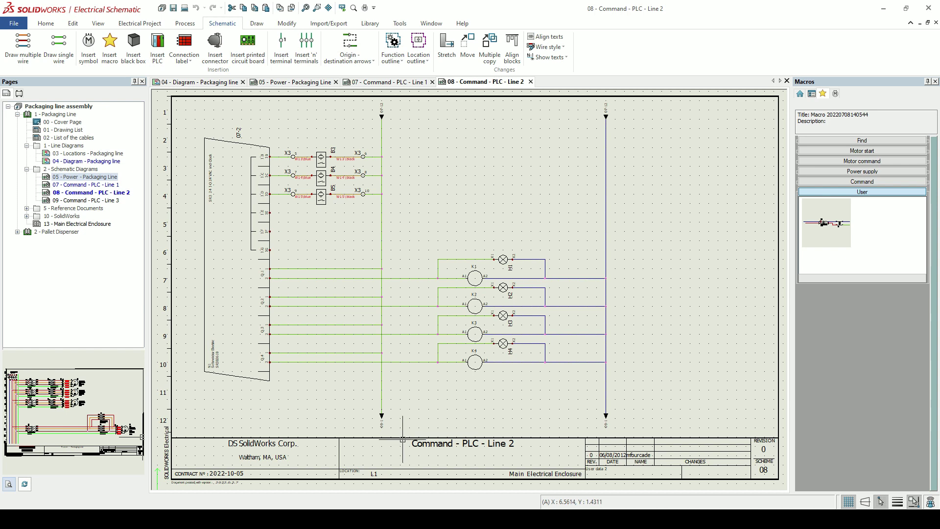
- Go to the 09-1 destination arrow on Command - PLC - Line 3 and start inserting a PLC
{"action": "right_click", "coordinate": [381, 421]}
{"action": "mouse_move", "coordinate": [397, 427]}
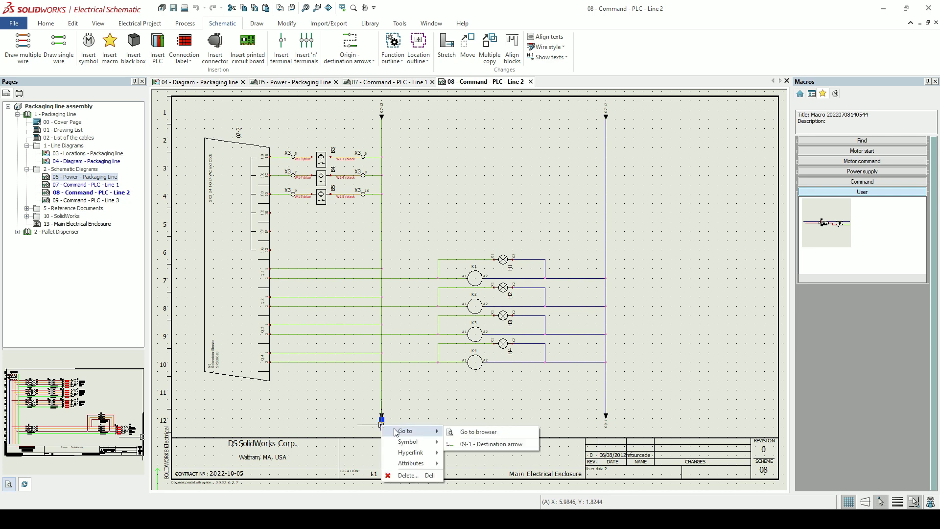
{"action": "left_click", "coordinate": [458, 439]}
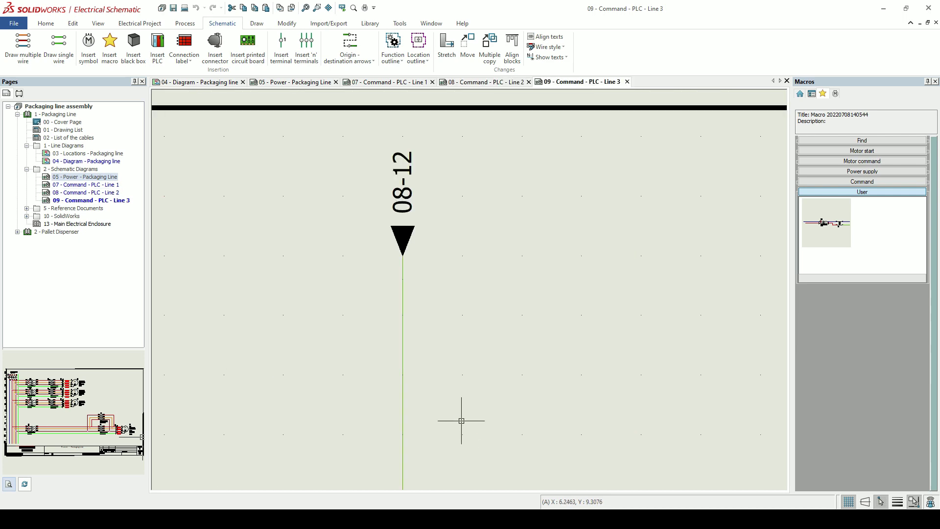
{"action": "middle_click", "coordinate": [461, 420]}
{"action": "left_click", "coordinate": [157, 47]}
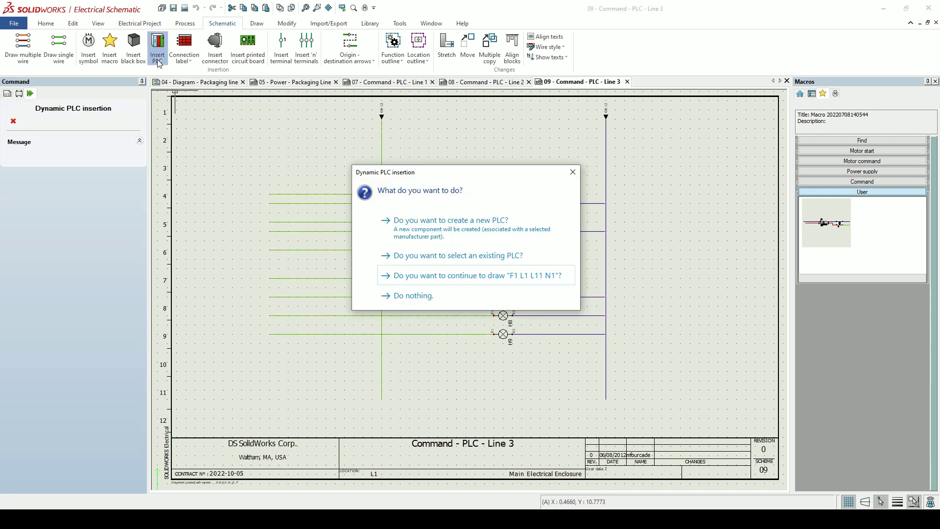
- Continue the existing PLC with outputs Q8, Q9 and QA placed onto page 09's wires
{"action": "left_click", "coordinate": [441, 275]}
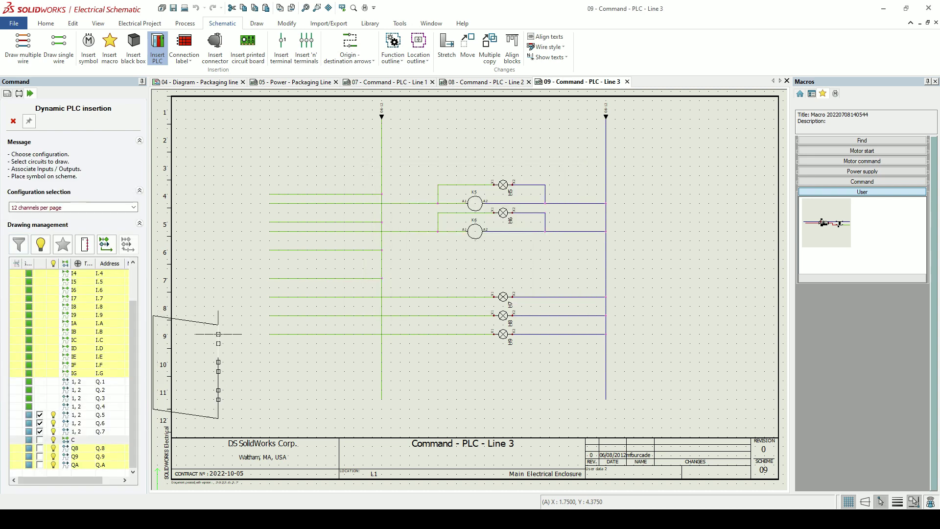
{"action": "left_click", "coordinate": [40, 447]}
{"action": "left_click", "coordinate": [40, 456]}
{"action": "left_click", "coordinate": [40, 464]}
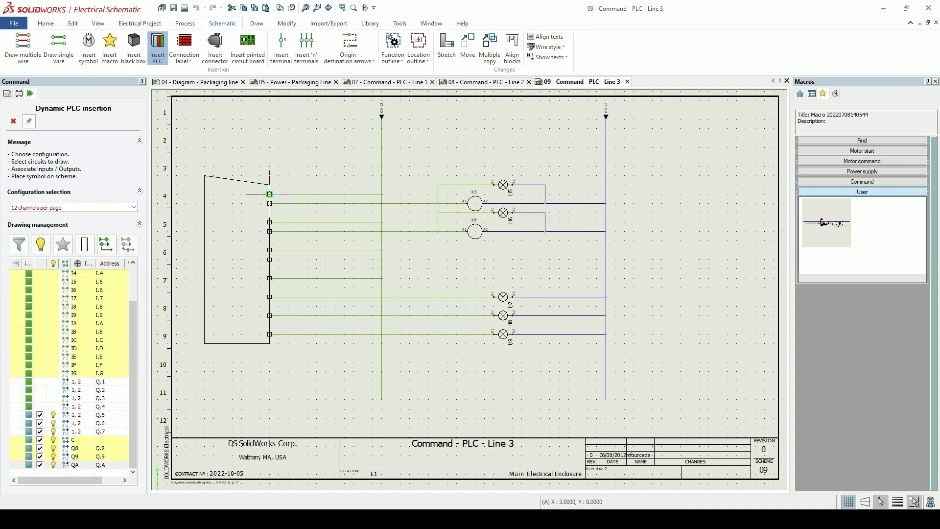
{"action": "left_click", "coordinate": [269, 194]}
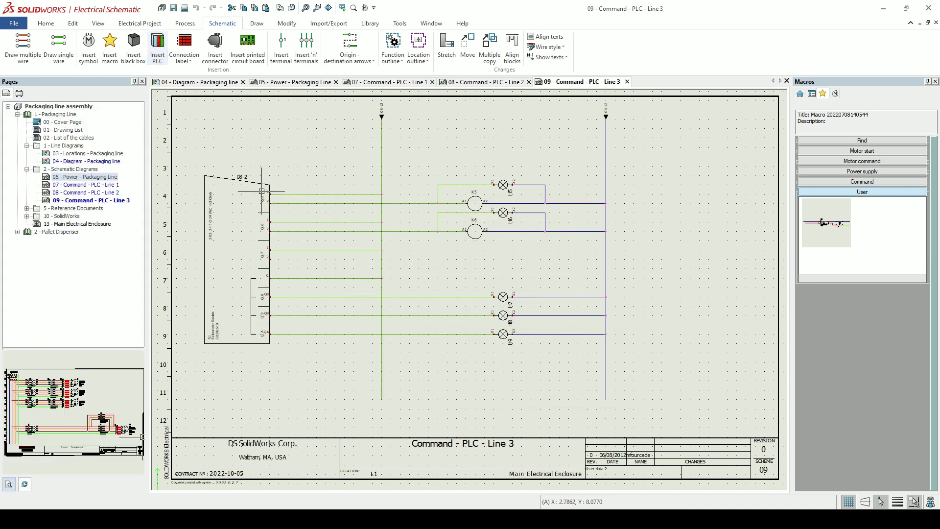
{"action": "double_click", "coordinate": [85, 177]}
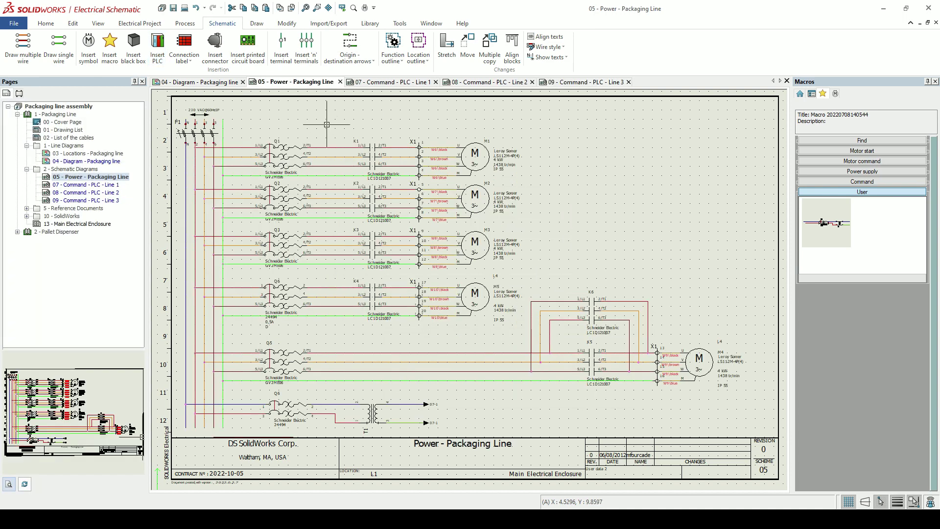
- Number the project's new wires while leaving existing wire numbers unchanged
{"action": "left_click", "coordinate": [185, 23]}
{"action": "left_click", "coordinate": [137, 49]}
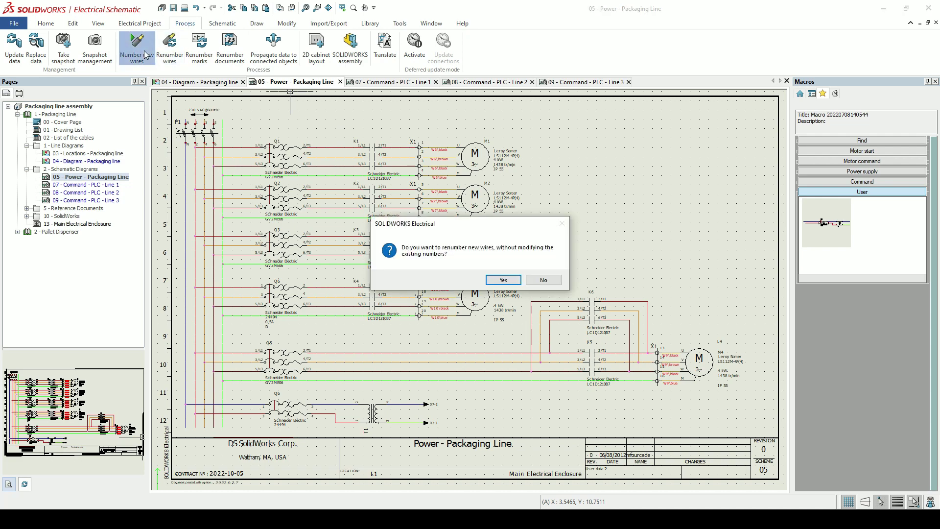
{"action": "left_click", "coordinate": [490, 281]}
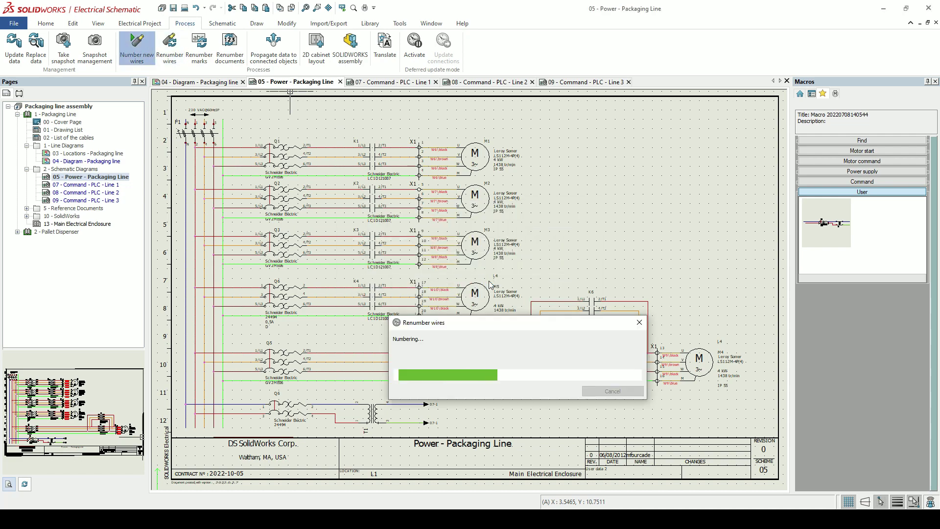
{"action": "scroll", "coordinate": [328, 144], "scroll_direction": "up", "scroll_amount": 5}
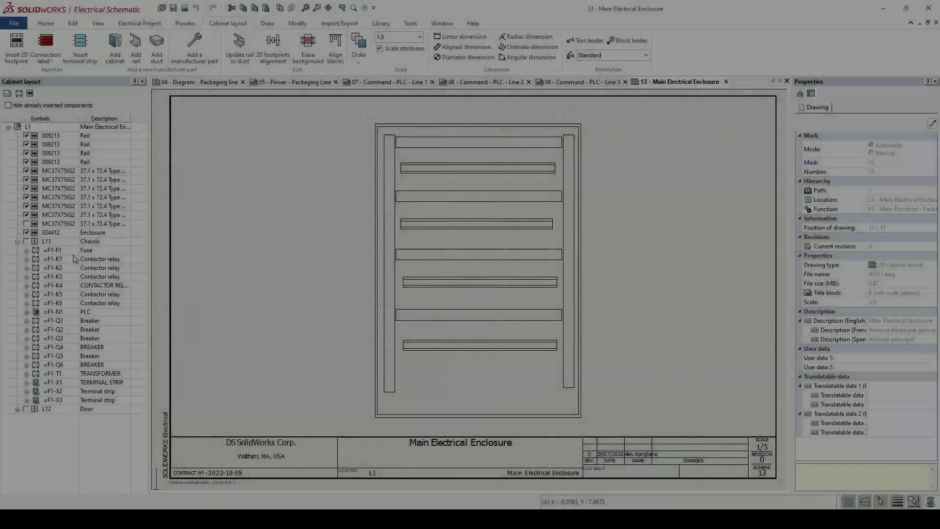
- Insert contactors =F1-K1 through =F1-K6 in order as a row on the enclosure's upper rail
{"action": "scroll", "coordinate": [469, 140], "scroll_direction": "up", "scroll_amount": 3}
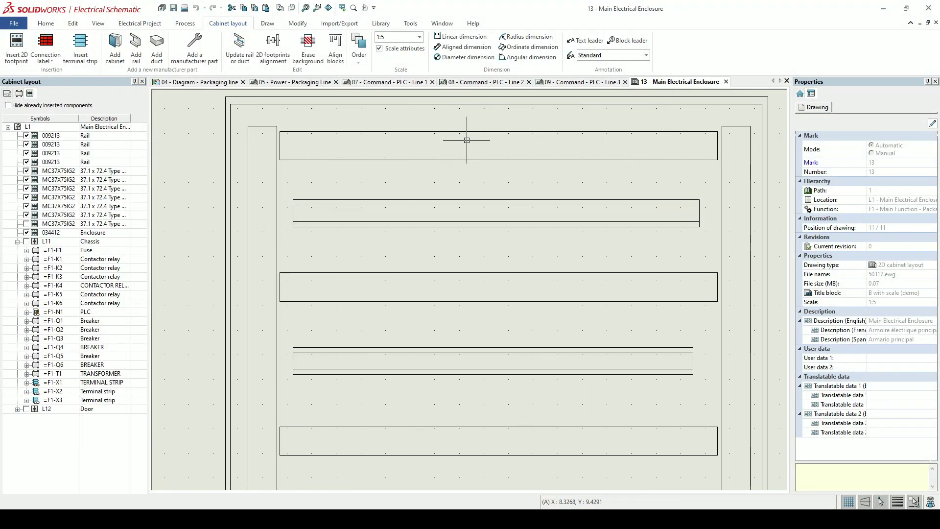
{"action": "left_click", "coordinate": [54, 262]}
{"action": "left_click", "coordinate": [56, 303], "text": "shift"}
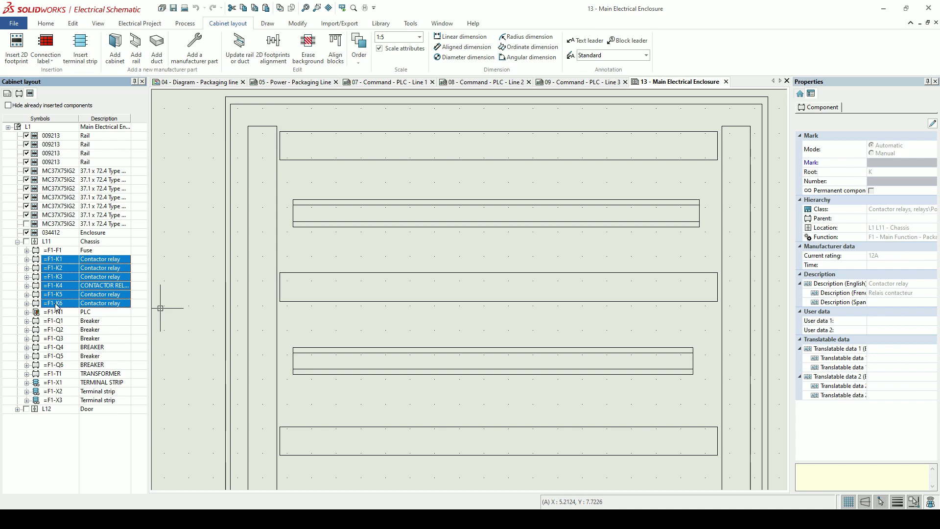
{"action": "right_click", "coordinate": [58, 305]}
{"action": "left_click", "coordinate": [66, 309]}
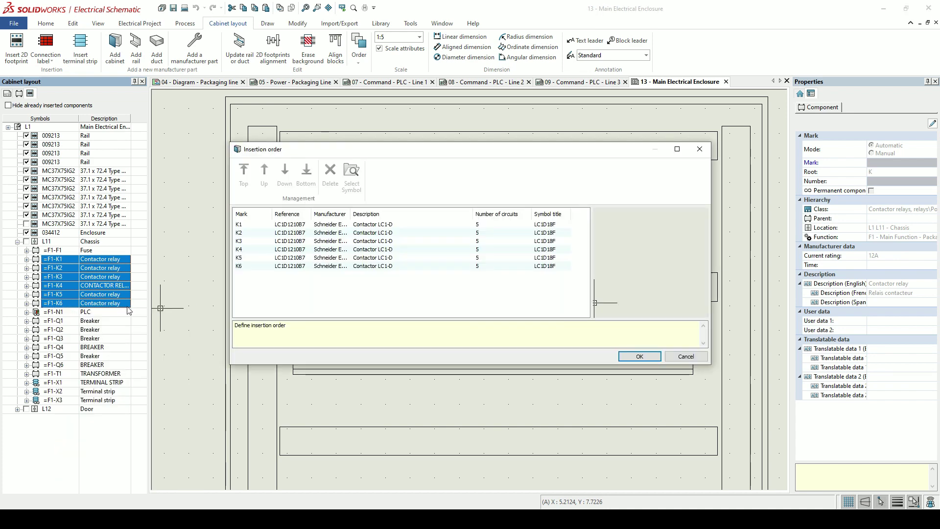
{"action": "left_click", "coordinate": [639, 356]}
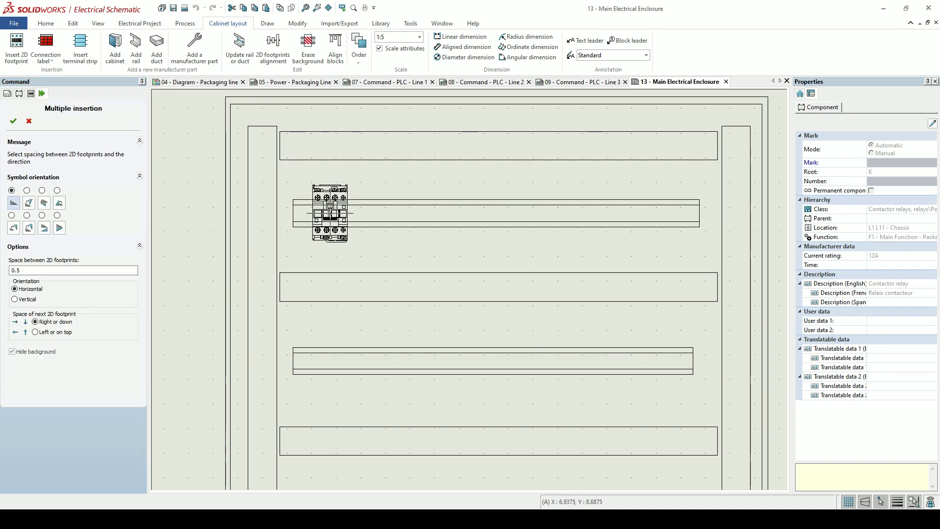
{"action": "left_click", "coordinate": [336, 214]}
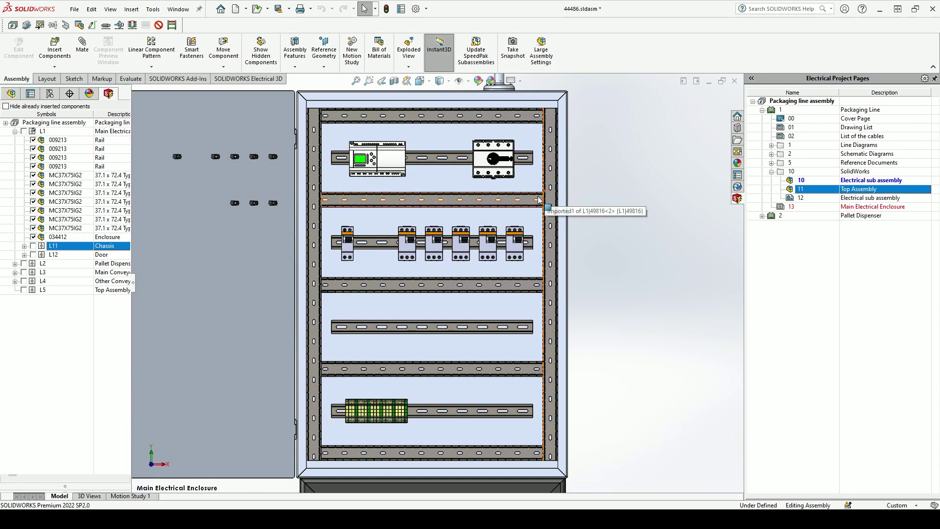
- Place 3D contactors K1–K6 and transformer T1 on the empty third rail, 10 mm apart to the right
{"action": "left_click", "coordinate": [24, 246]}
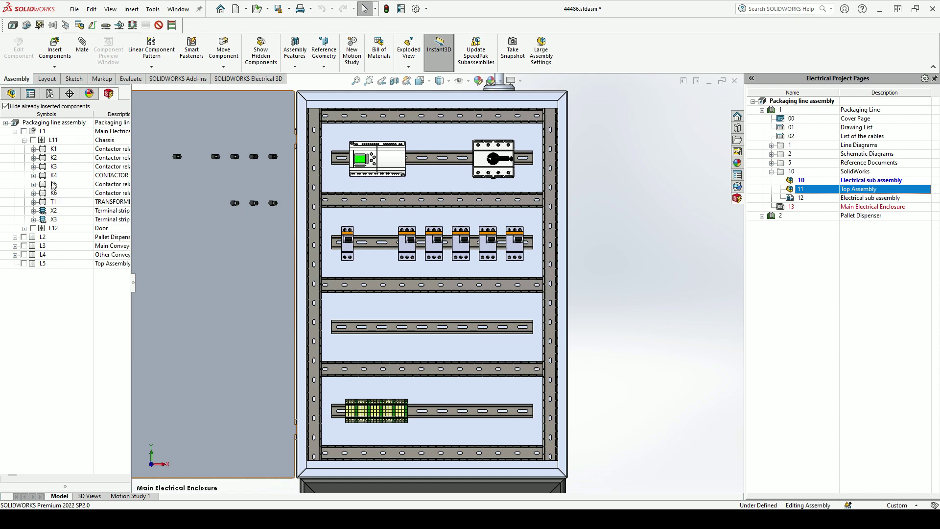
{"action": "left_click", "coordinate": [55, 151]}
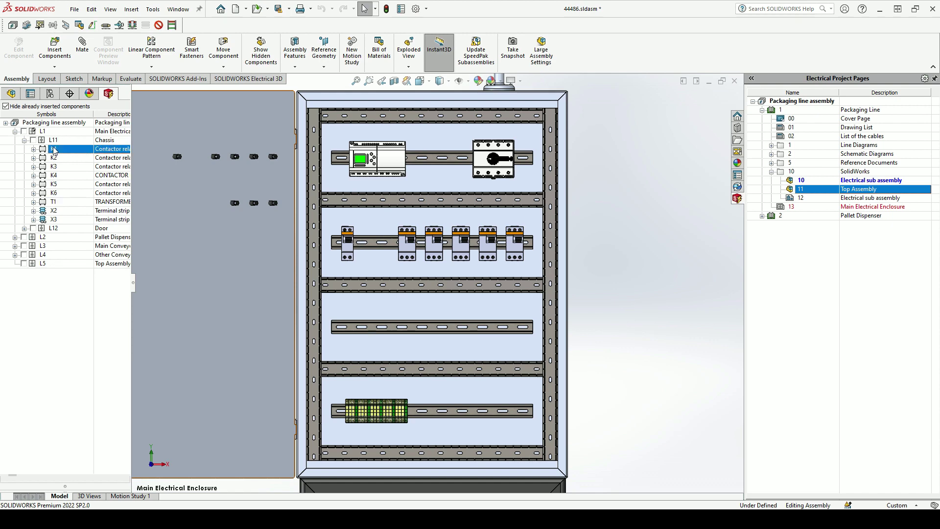
{"action": "left_click", "coordinate": [54, 210], "text": "shift"}
{"action": "left_click_drag", "start_coordinate": [54, 210], "coordinate": [342, 245]}
{"action": "left_click", "coordinate": [630, 356]}
{"action": "left_click", "coordinate": [372, 331]}
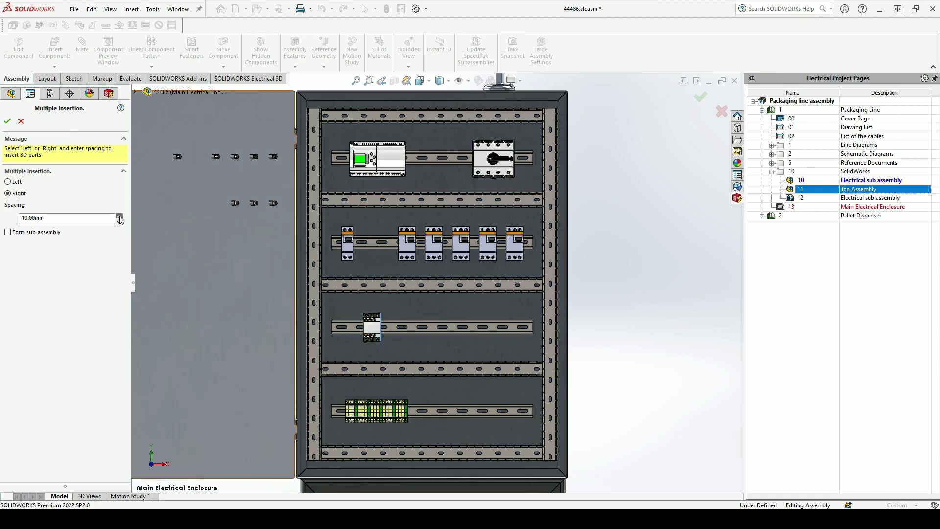
{"action": "left_click", "coordinate": [7, 121]}
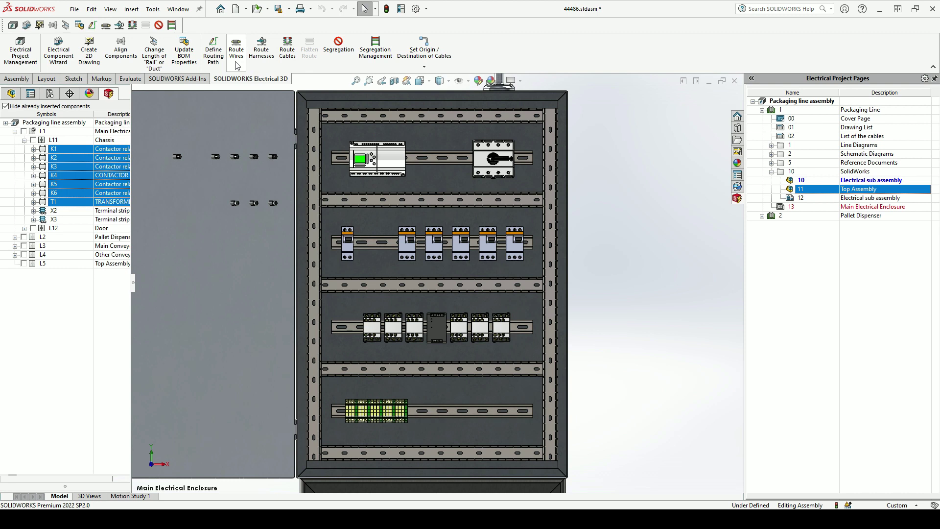
- Route all cabinet wires in 3D as a SOLIDWORKS Route with splines for all components
{"action": "left_click", "coordinate": [237, 65]}
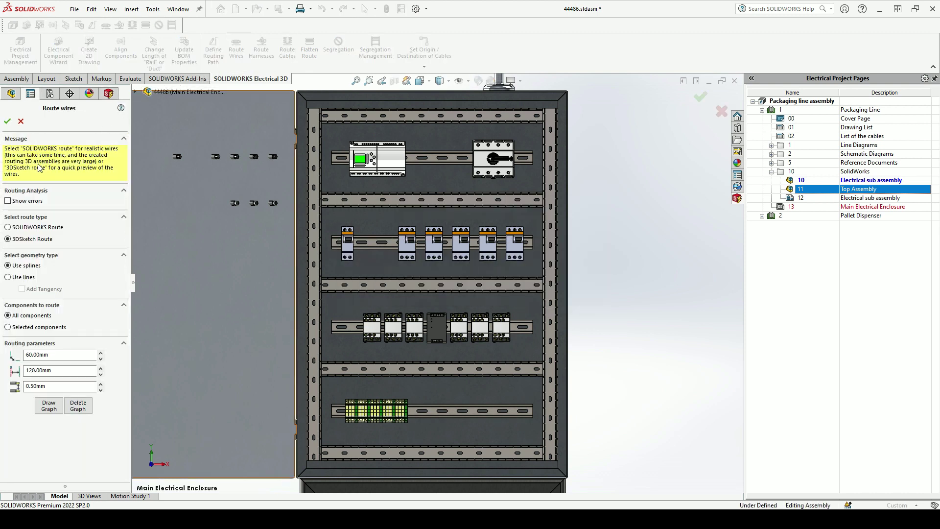
{"action": "left_click", "coordinate": [7, 121]}
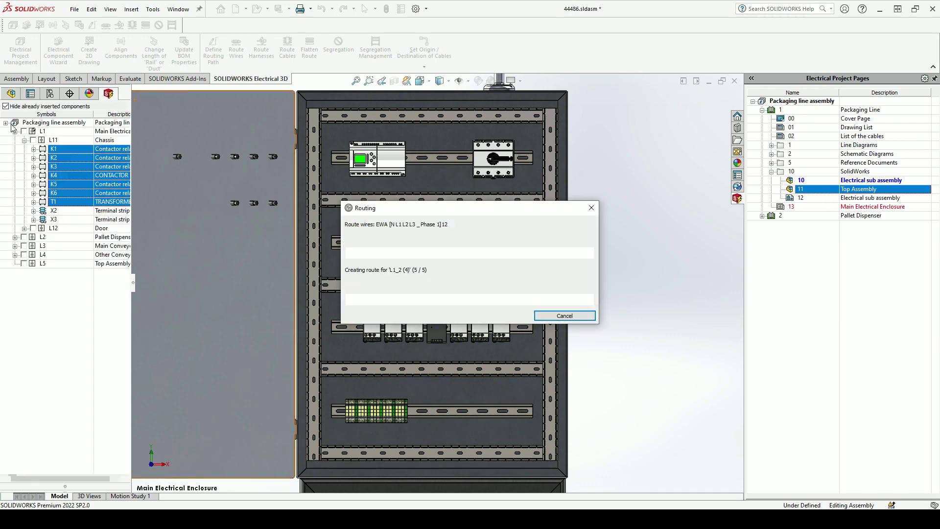